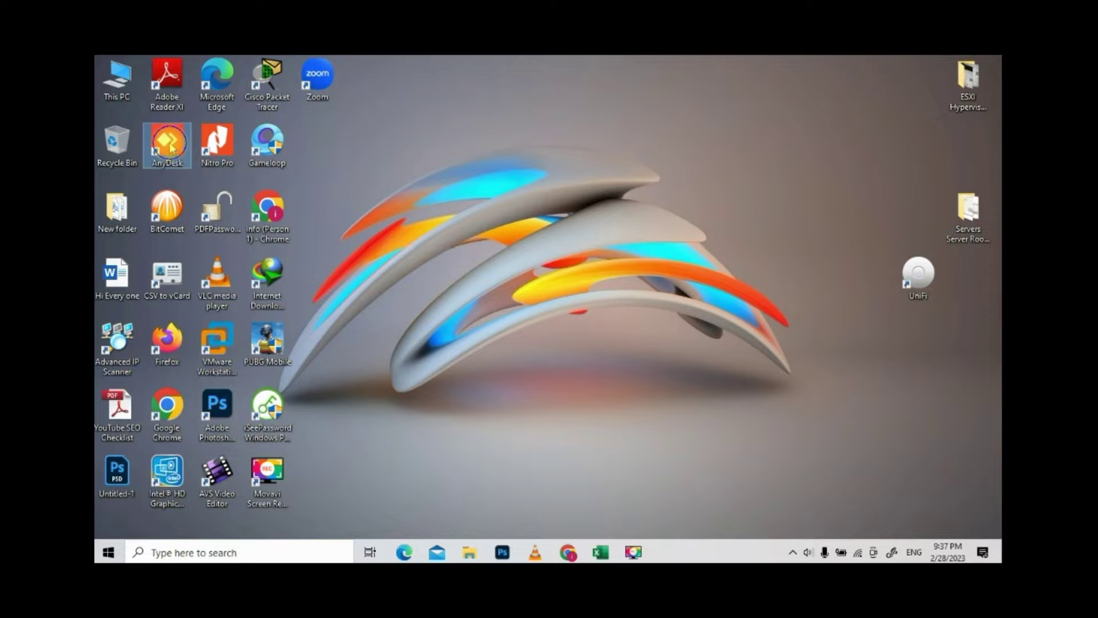
- Launch AnyDesk from its desktop shortcut's context menu
{"action": "right_click", "coordinate": [171, 148]}
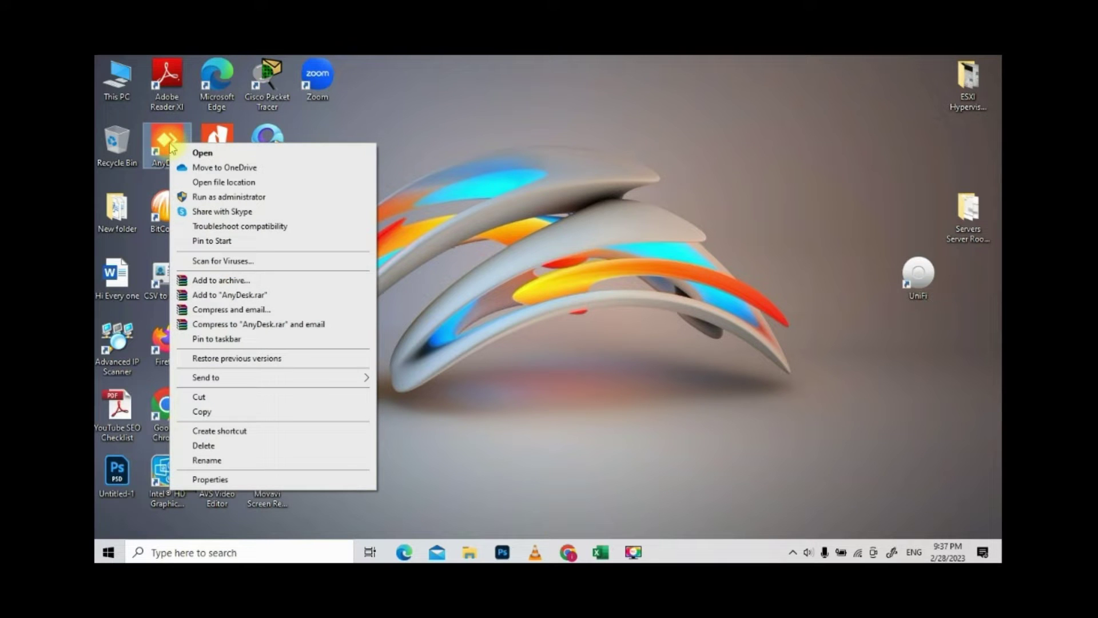
{"action": "left_click", "coordinate": [219, 156]}
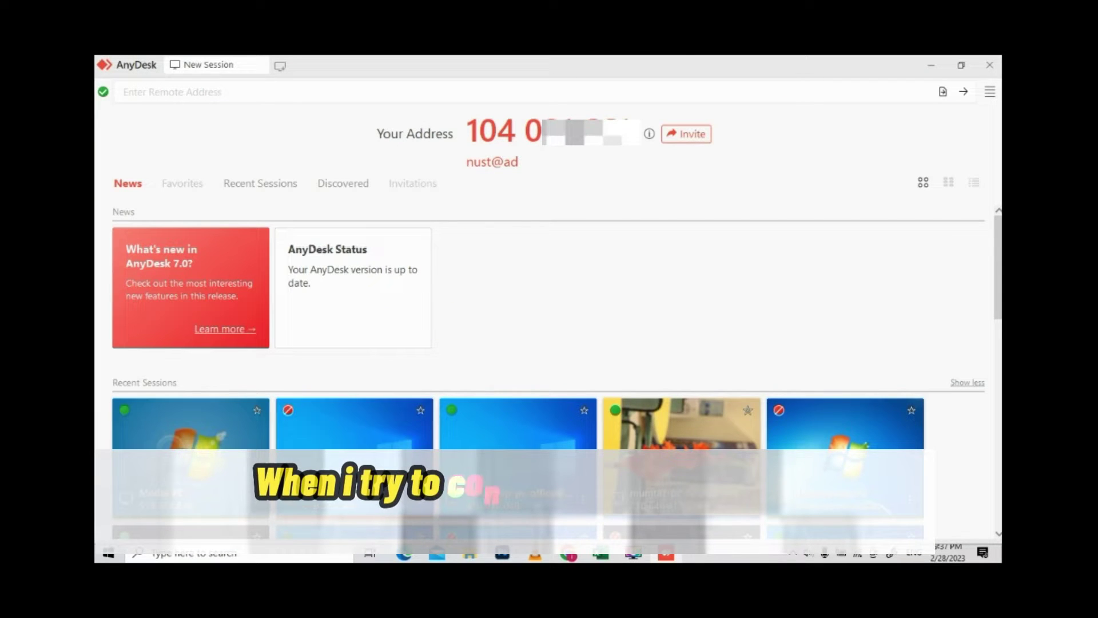
- Connect to the Media-PC recent session and dismiss the licence warning popup
{"action": "left_click", "coordinate": [216, 443]}
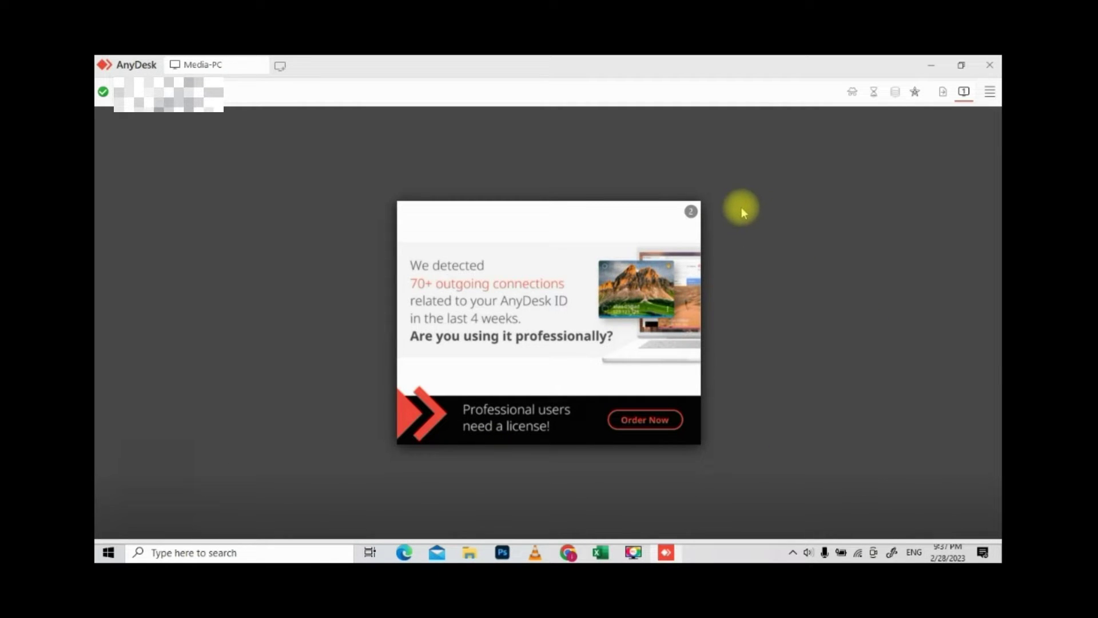
{"action": "left_click", "coordinate": [692, 212]}
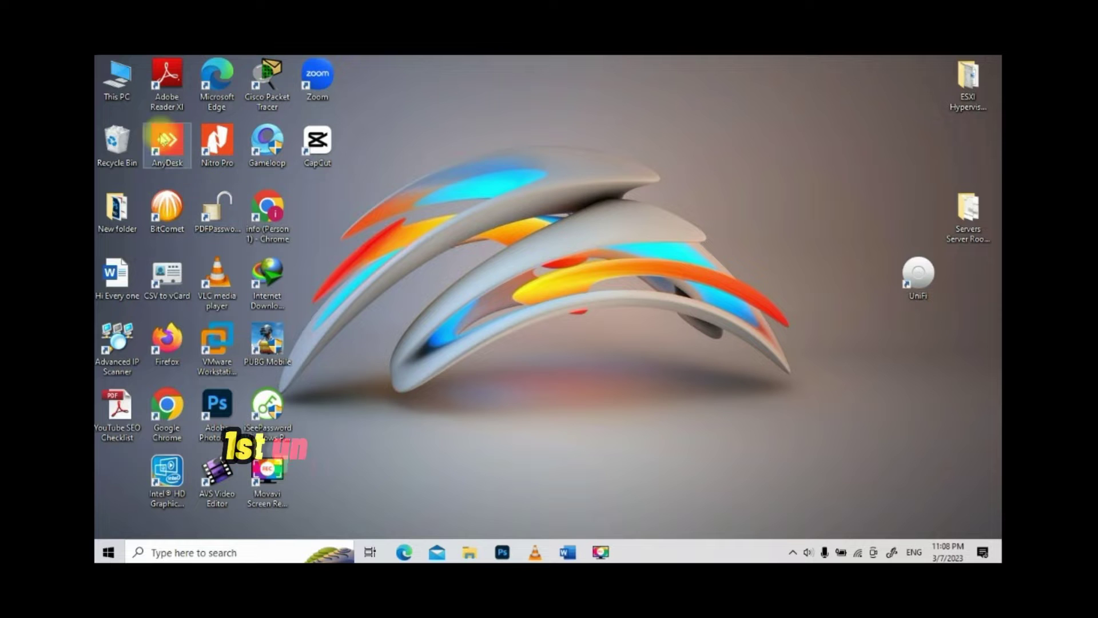
- Open This PC, then reach Control Panel by entering 'contr' in the address bar
{"action": "right_click", "coordinate": [125, 84]}
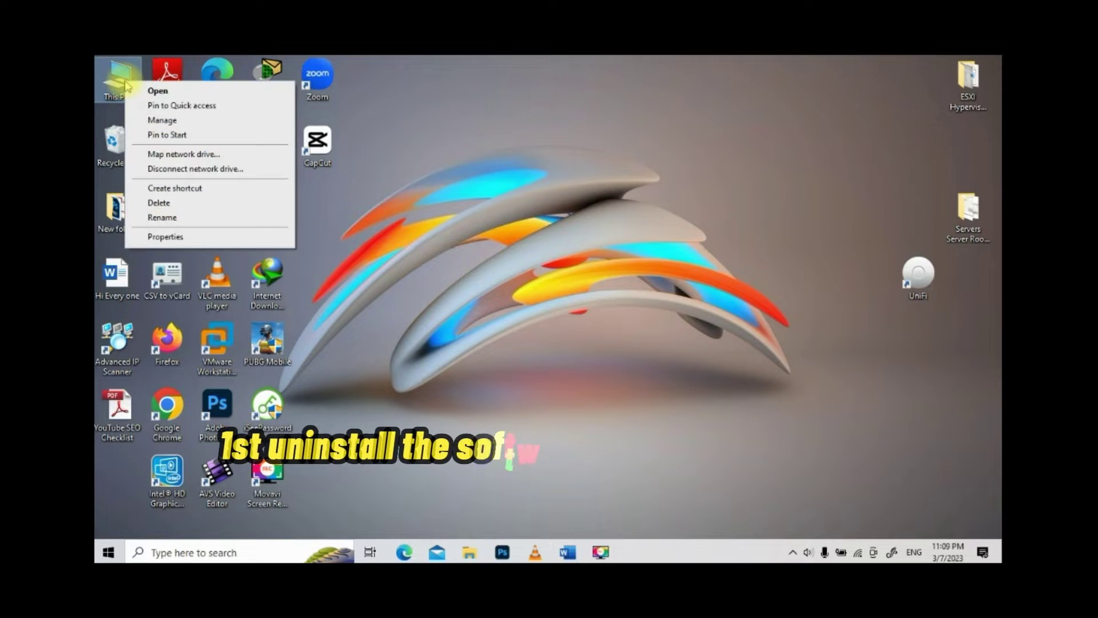
{"action": "left_click", "coordinate": [158, 91]}
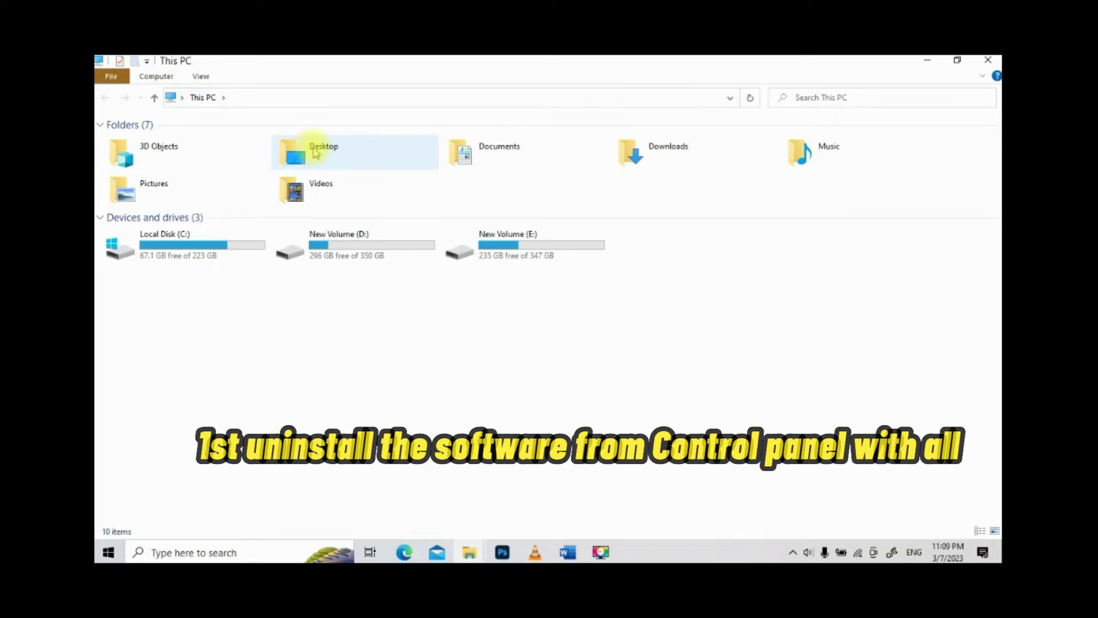
{"action": "left_click", "coordinate": [315, 96]}
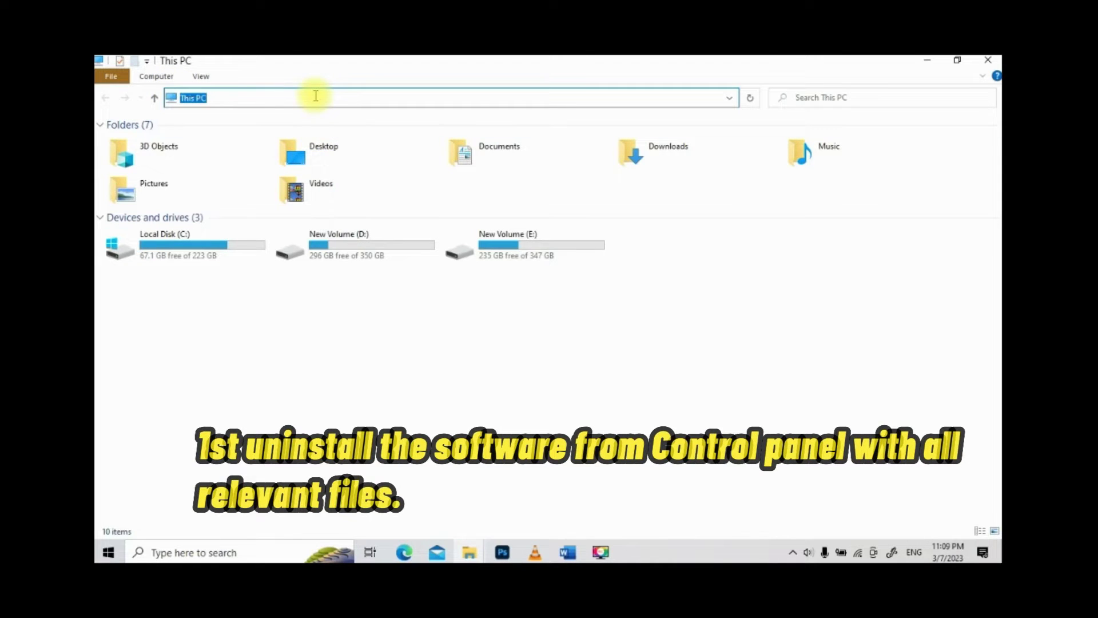
{"action": "type", "text": "cont"}
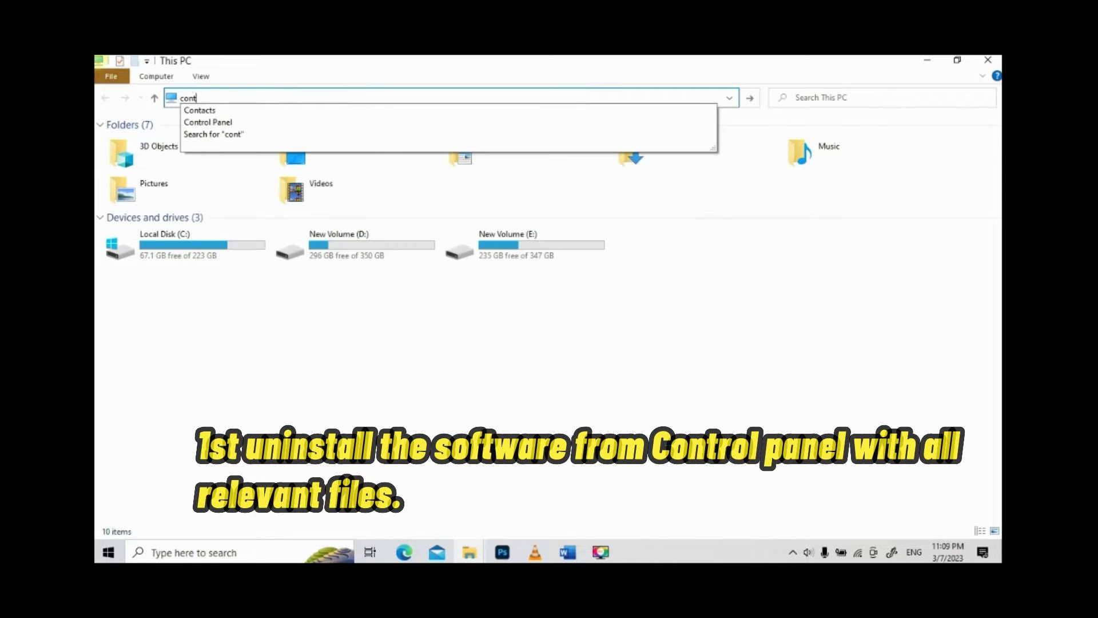
{"action": "type", "text": "r"}
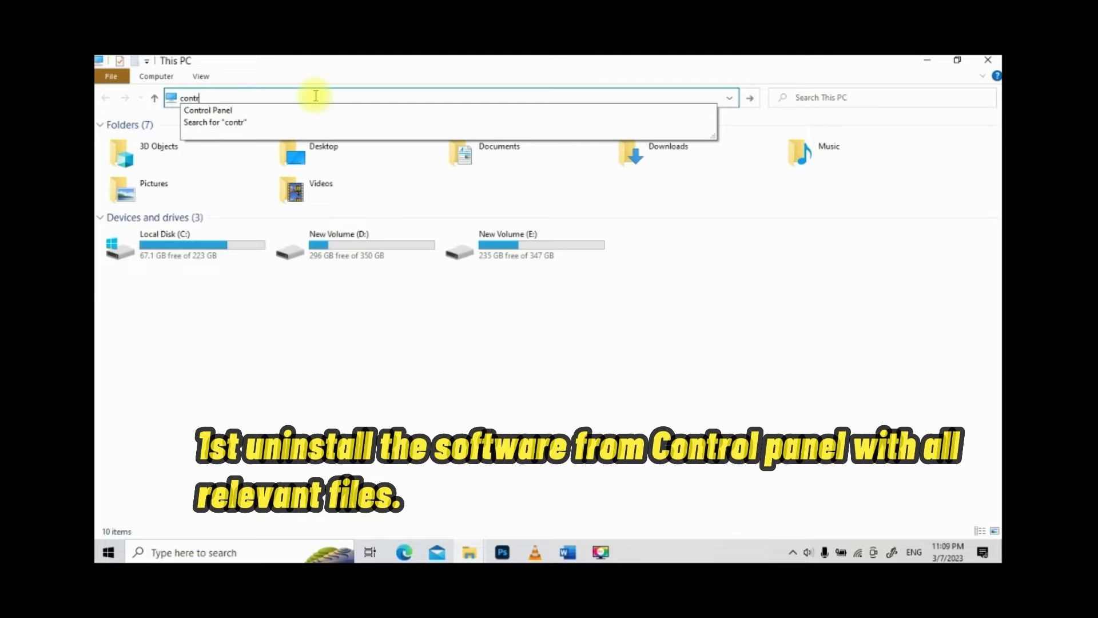
{"action": "left_click", "coordinate": [294, 117]}
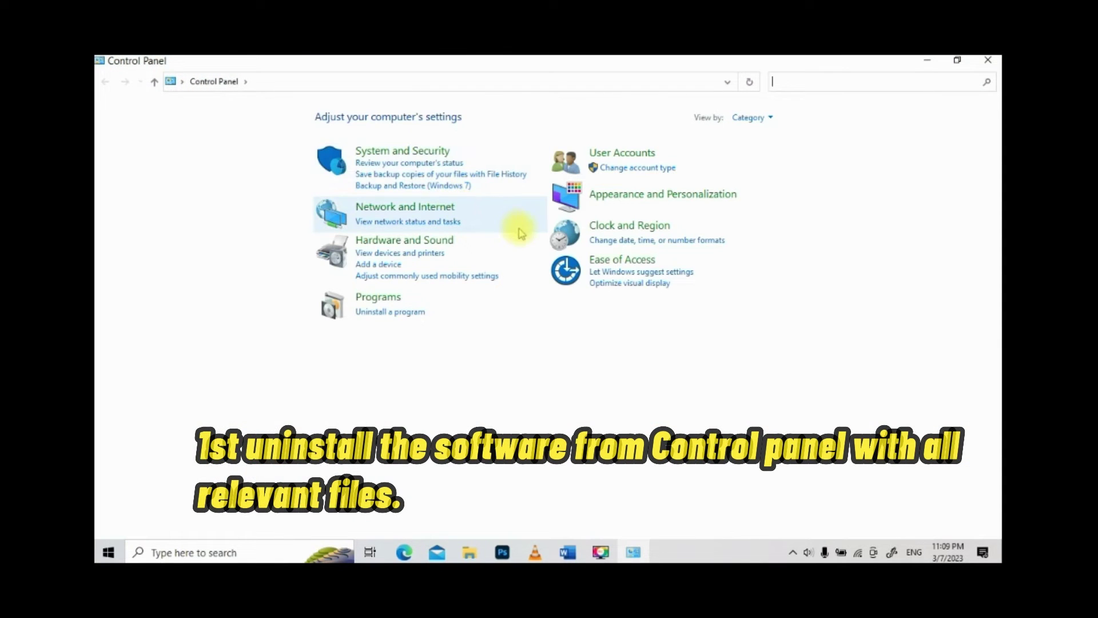
- Show Control Panel items as Small icons and open Programs and Features
{"action": "left_click", "coordinate": [772, 119]}
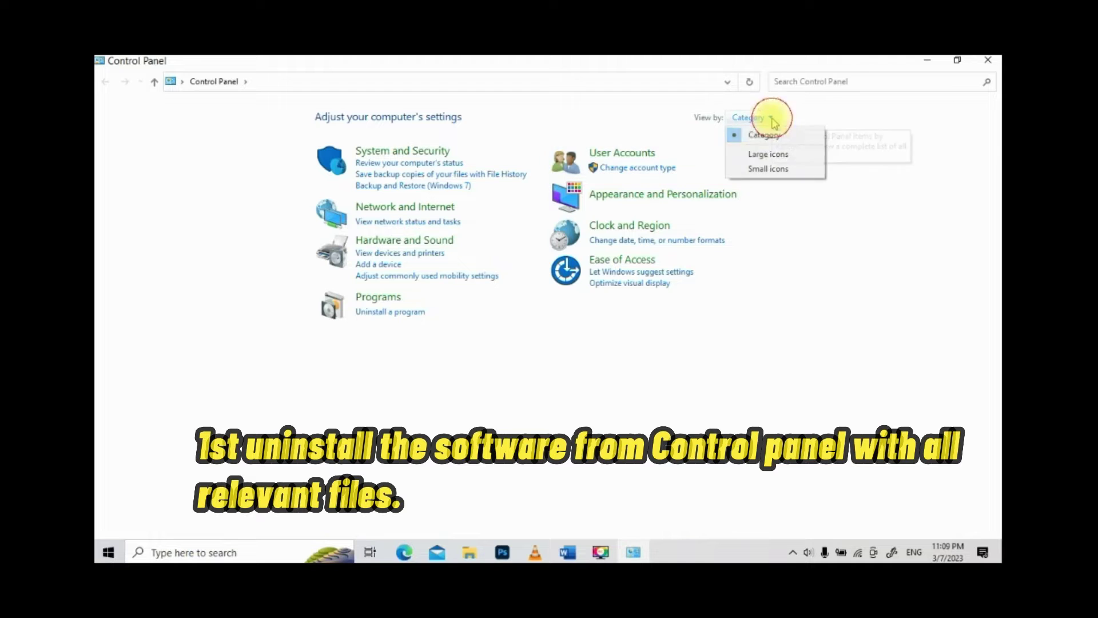
{"action": "left_click", "coordinate": [769, 170]}
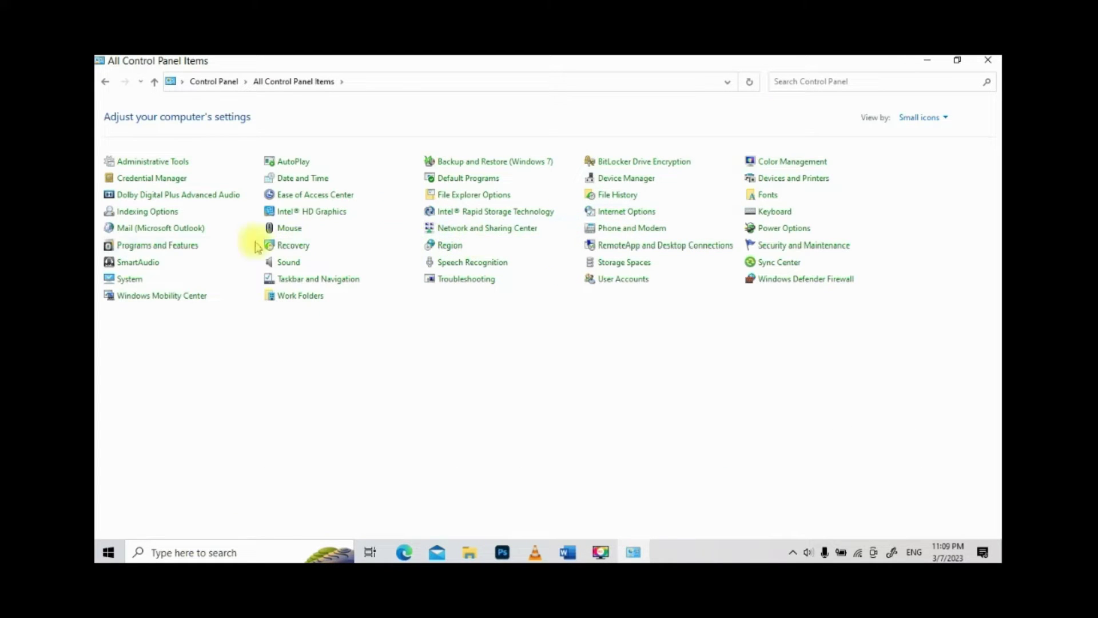
{"action": "left_click", "coordinate": [172, 247]}
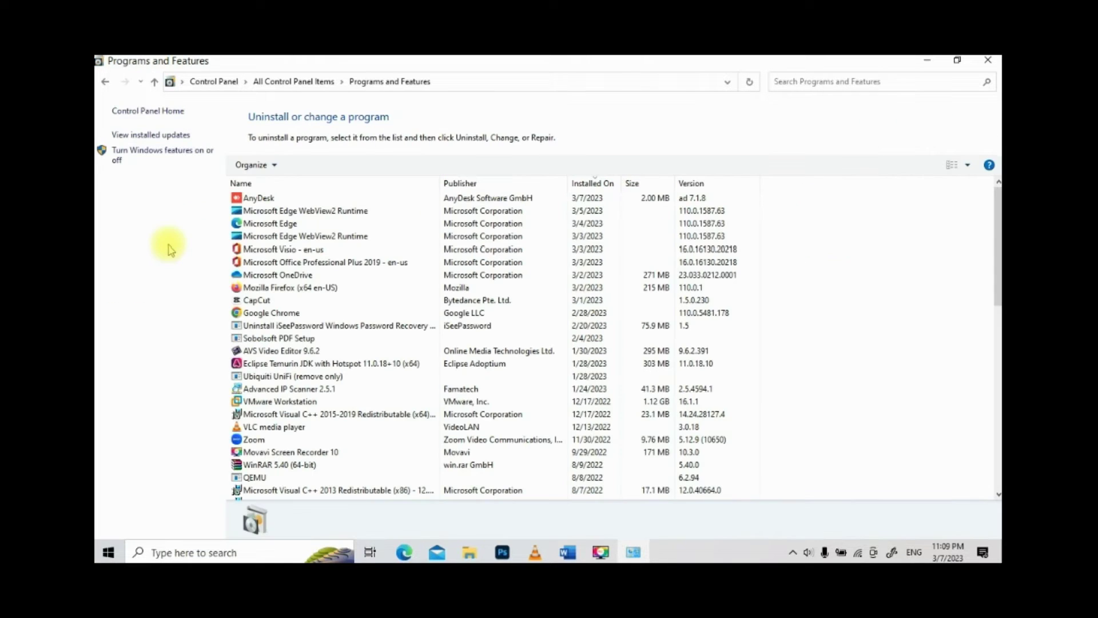
- Select AnyDesk and start its uninstall, approving the administrator prompt
{"action": "left_click", "coordinate": [293, 202]}
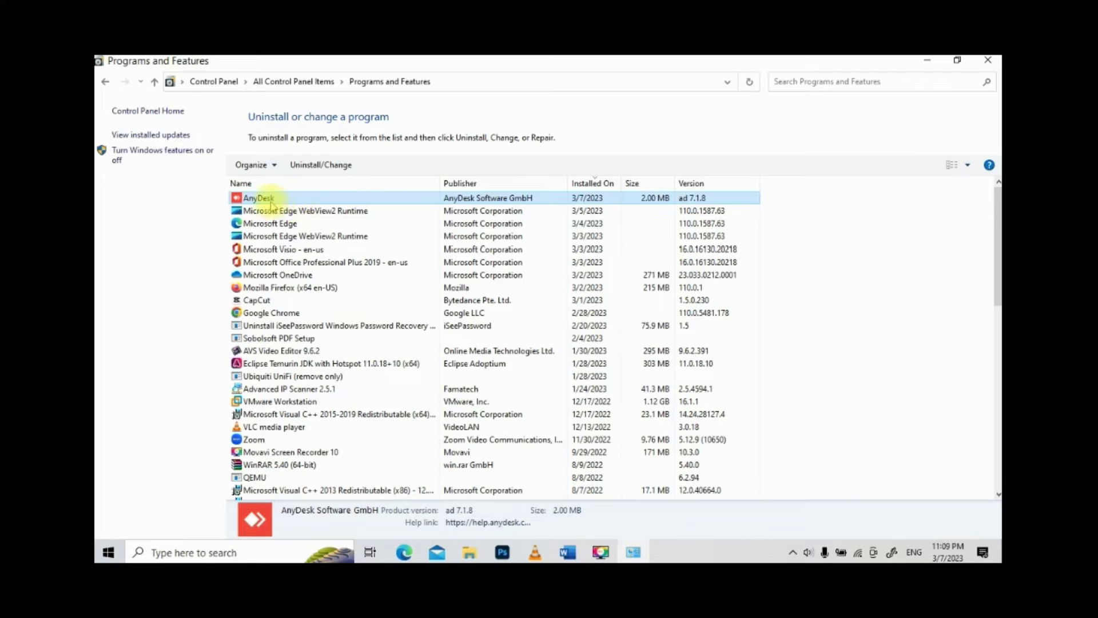
{"action": "left_click", "coordinate": [308, 167]}
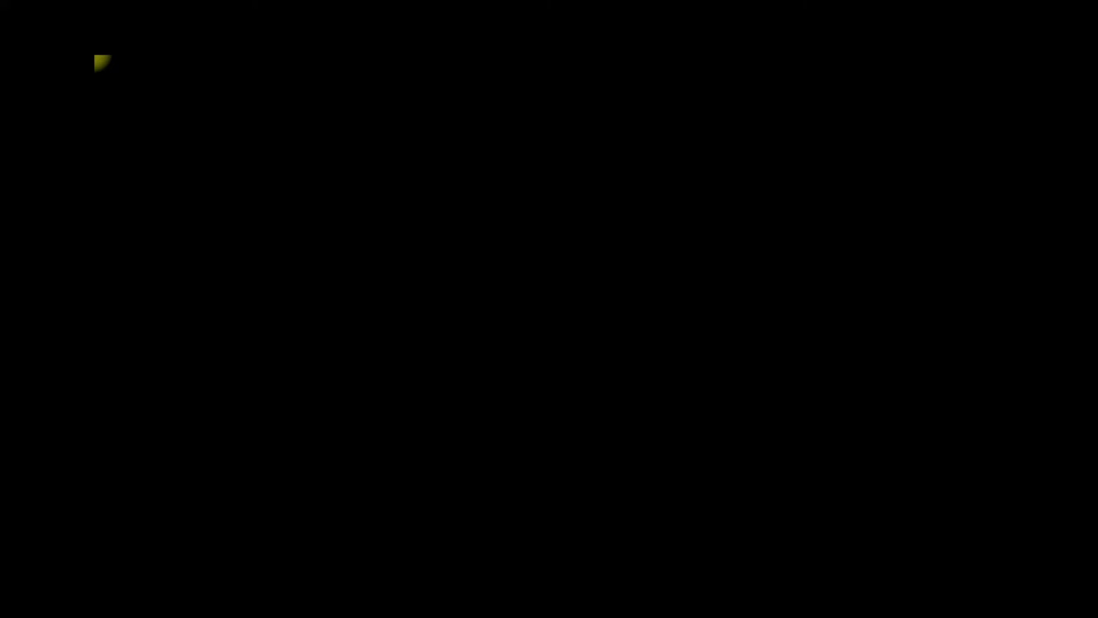
{"action": "left_click", "coordinate": [479, 385]}
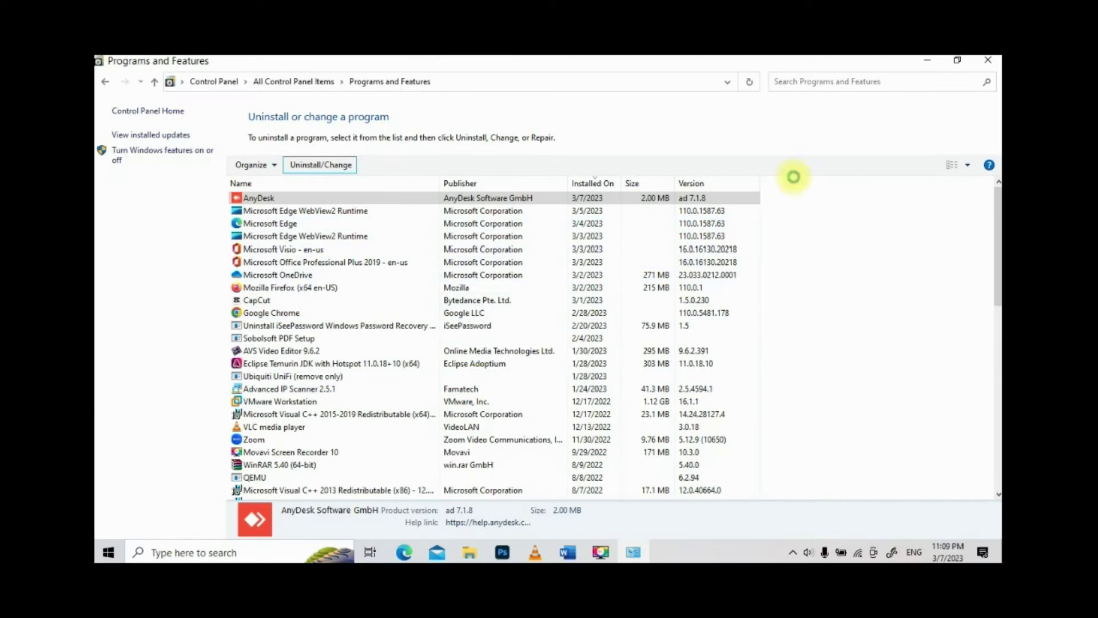
- Minimize Programs and Features, uninstall AnyDesk including configuration files, and acknowledge completion
{"action": "left_click", "coordinate": [930, 62]}
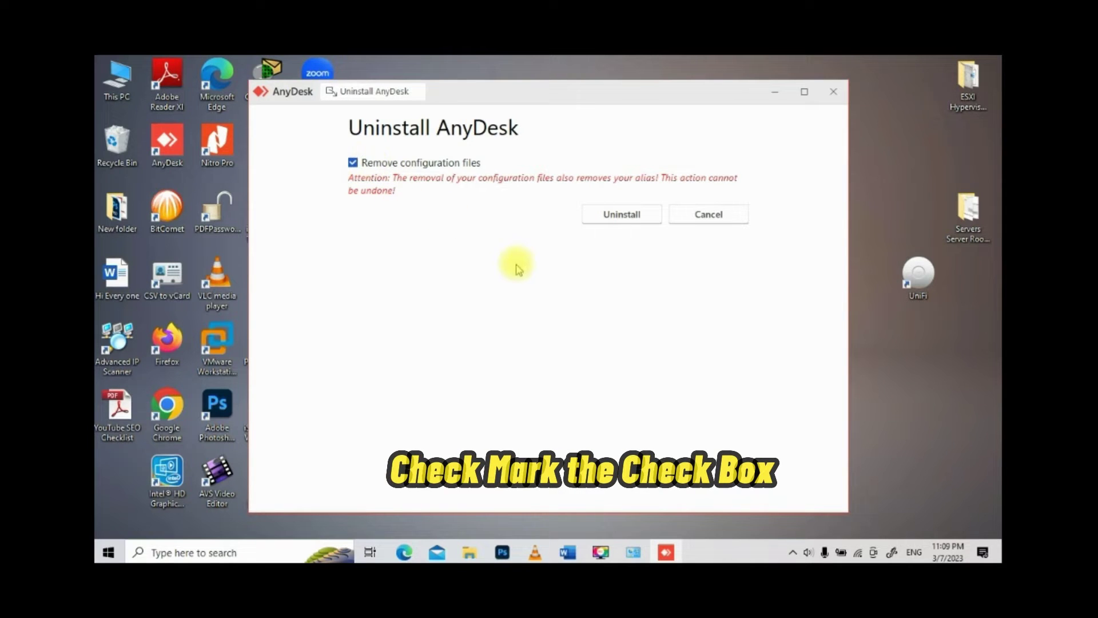
{"action": "left_click", "coordinate": [637, 220]}
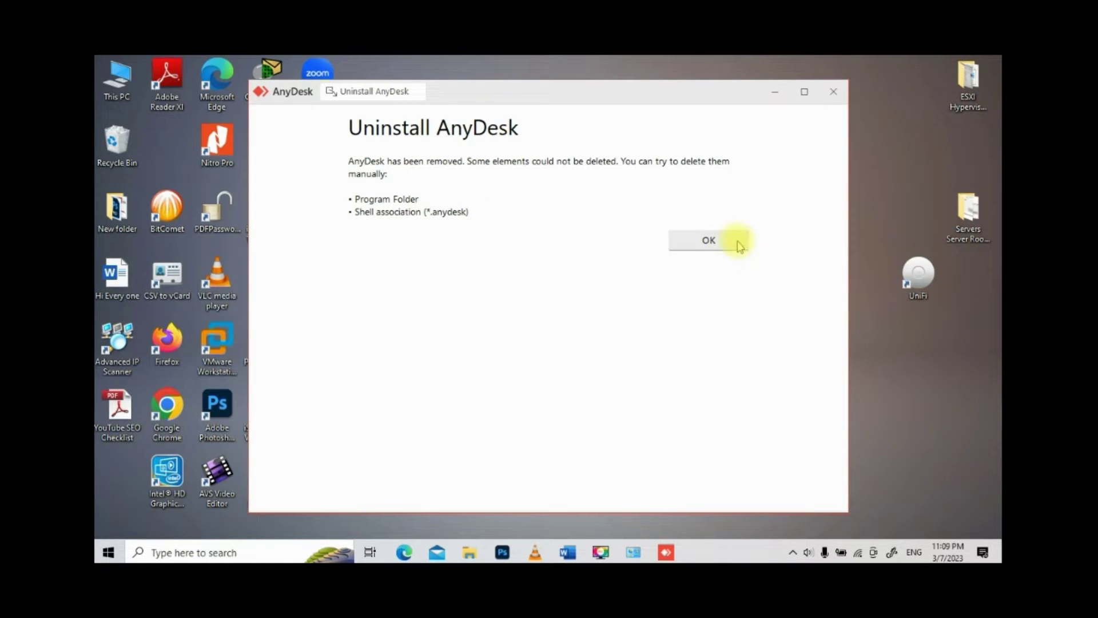
{"action": "left_click", "coordinate": [709, 241]}
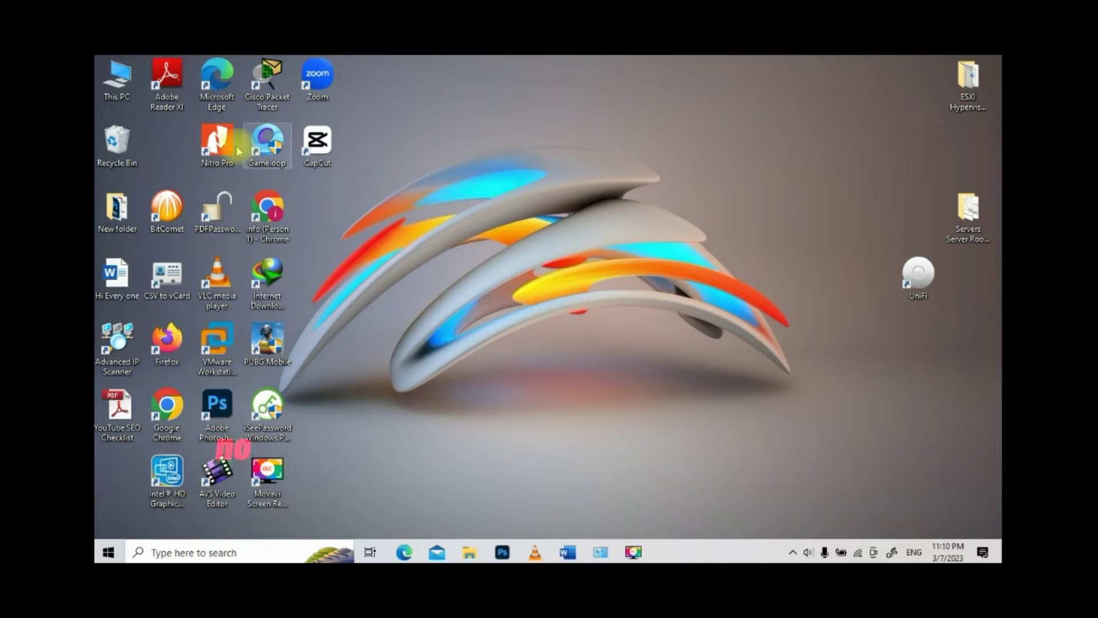
- Open Local Disk (C:) from This PC
{"action": "right_click", "coordinate": [115, 77]}
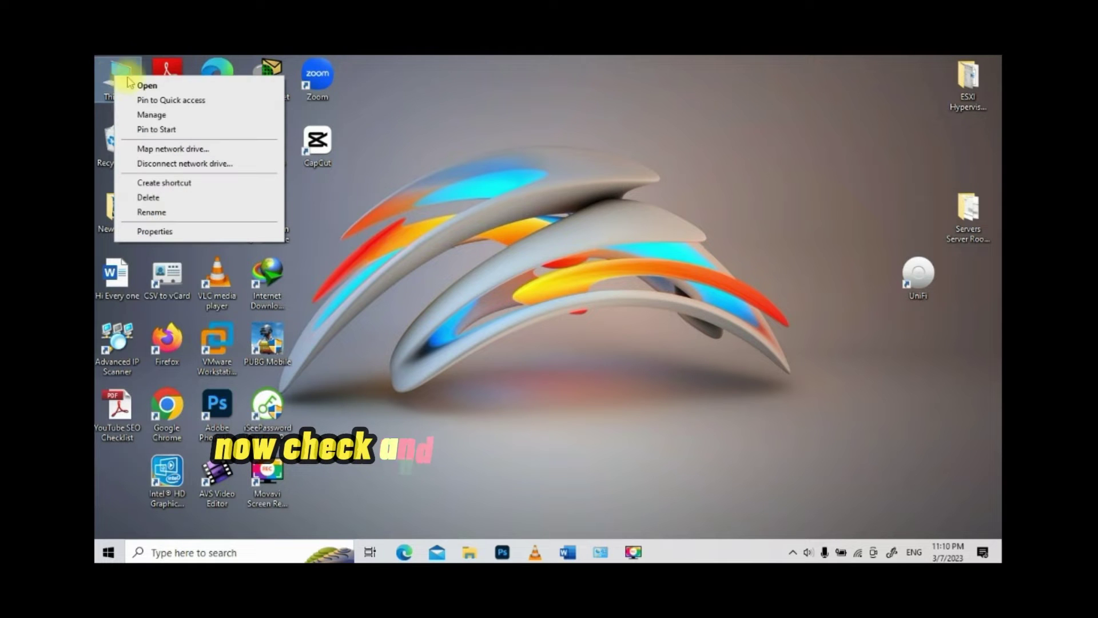
{"action": "left_click", "coordinate": [147, 86]}
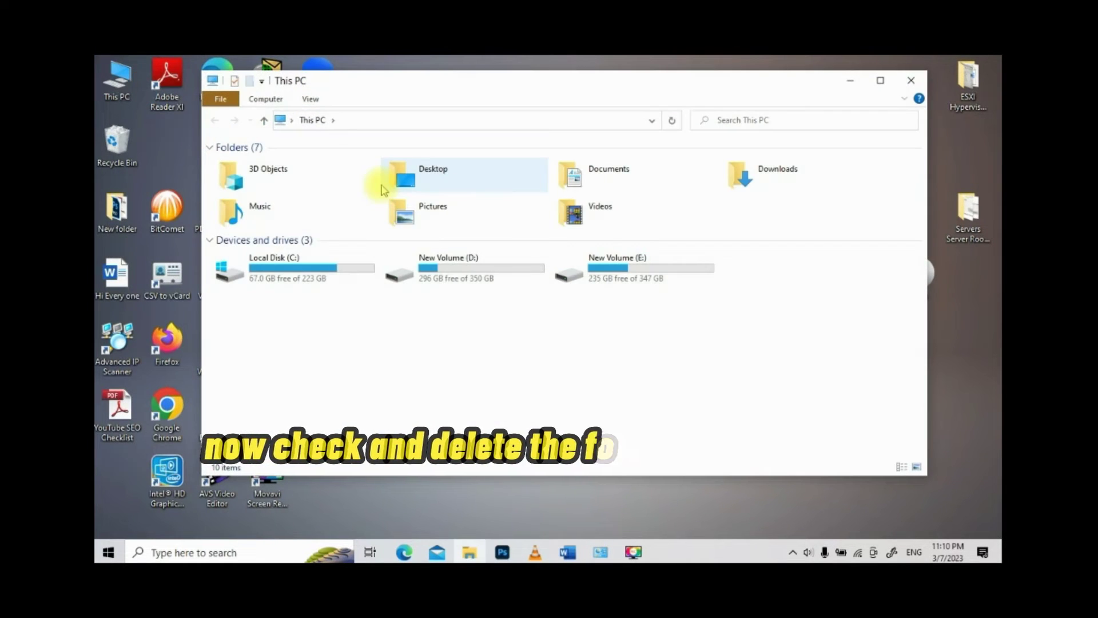
{"action": "left_click", "coordinate": [295, 273]}
{"action": "right_click", "coordinate": [293, 273]}
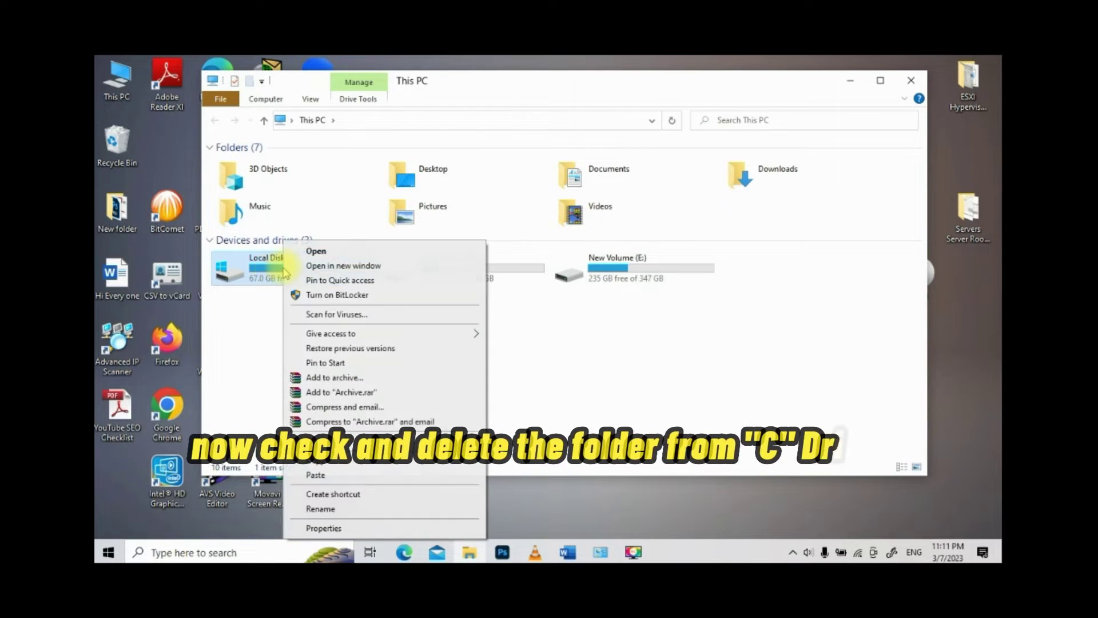
{"action": "left_click", "coordinate": [332, 258]}
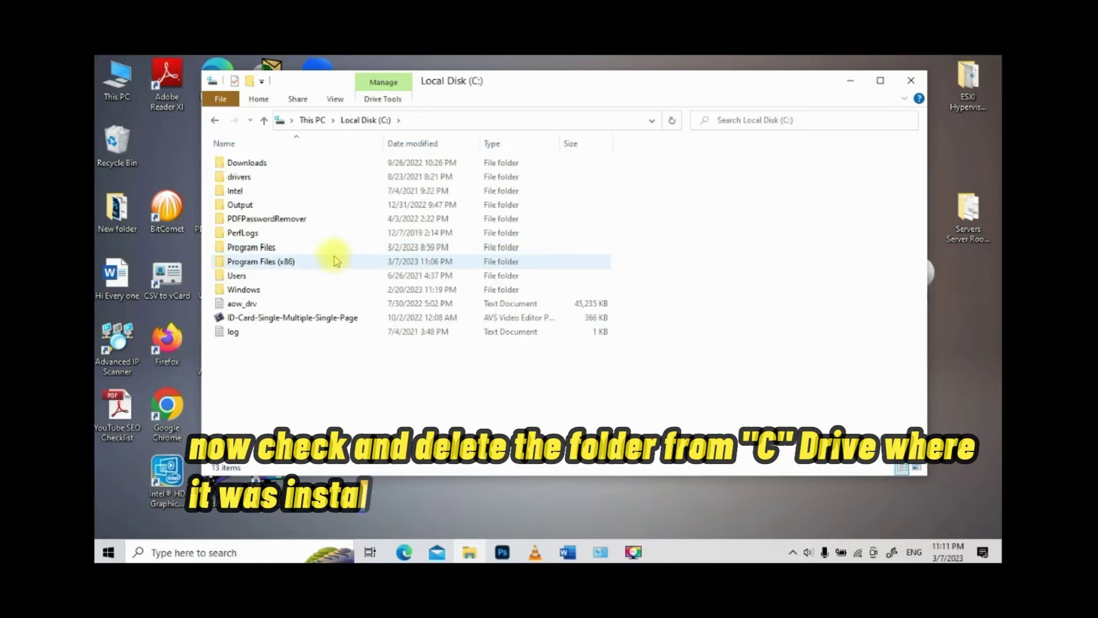
- Browse into Program Files, then return to Local Disk (C:)
{"action": "left_click", "coordinate": [252, 246]}
{"action": "left_click", "coordinate": [263, 261]}
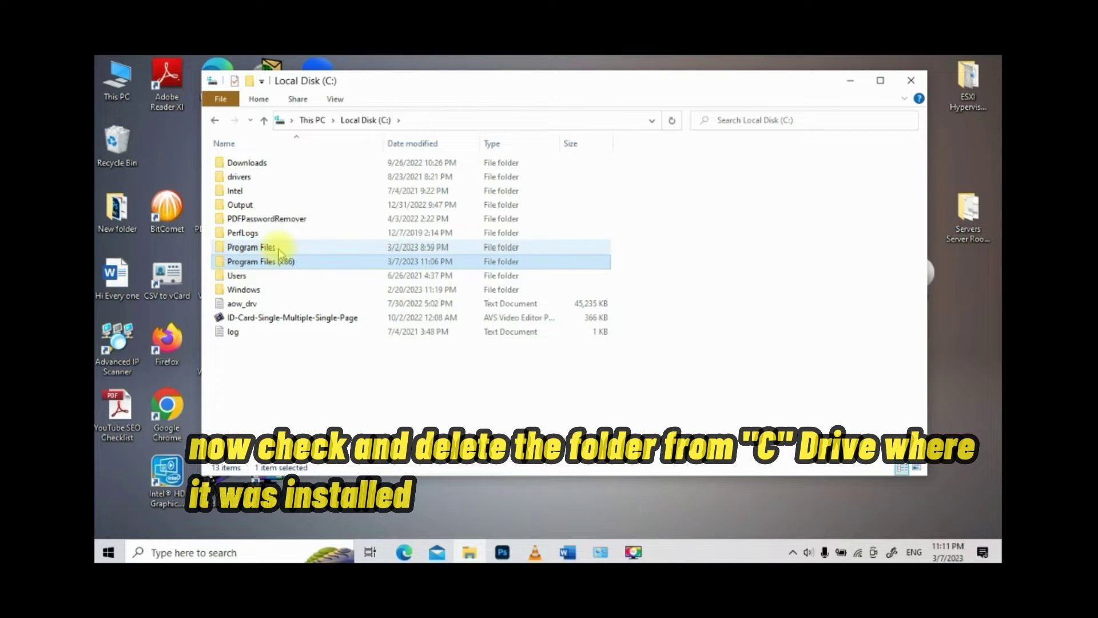
{"action": "left_click", "coordinate": [267, 248]}
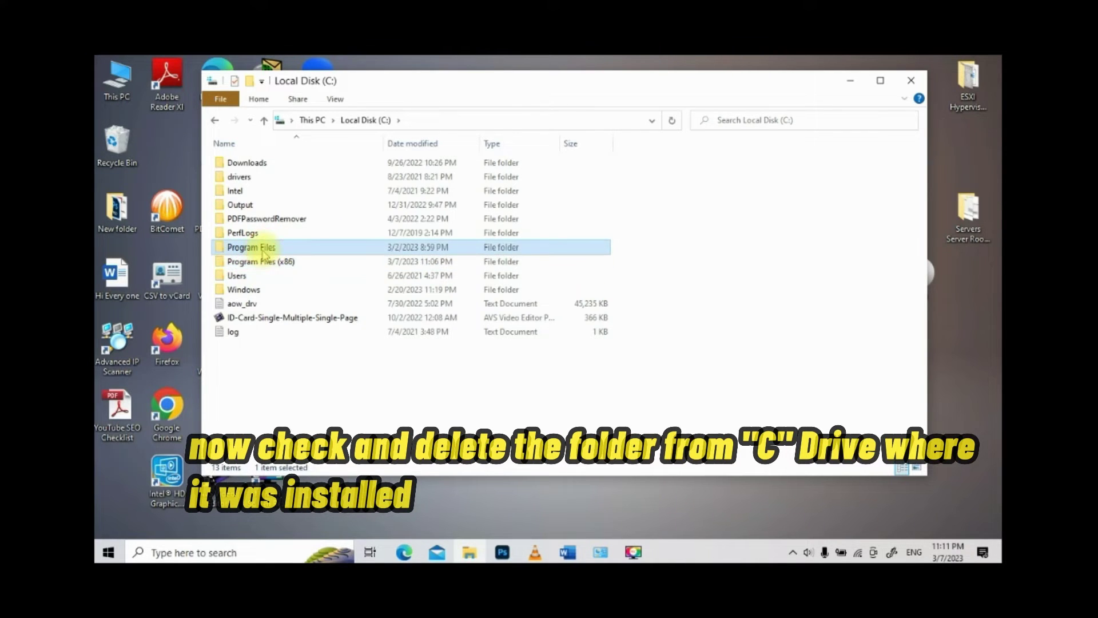
{"action": "right_click", "coordinate": [263, 247]}
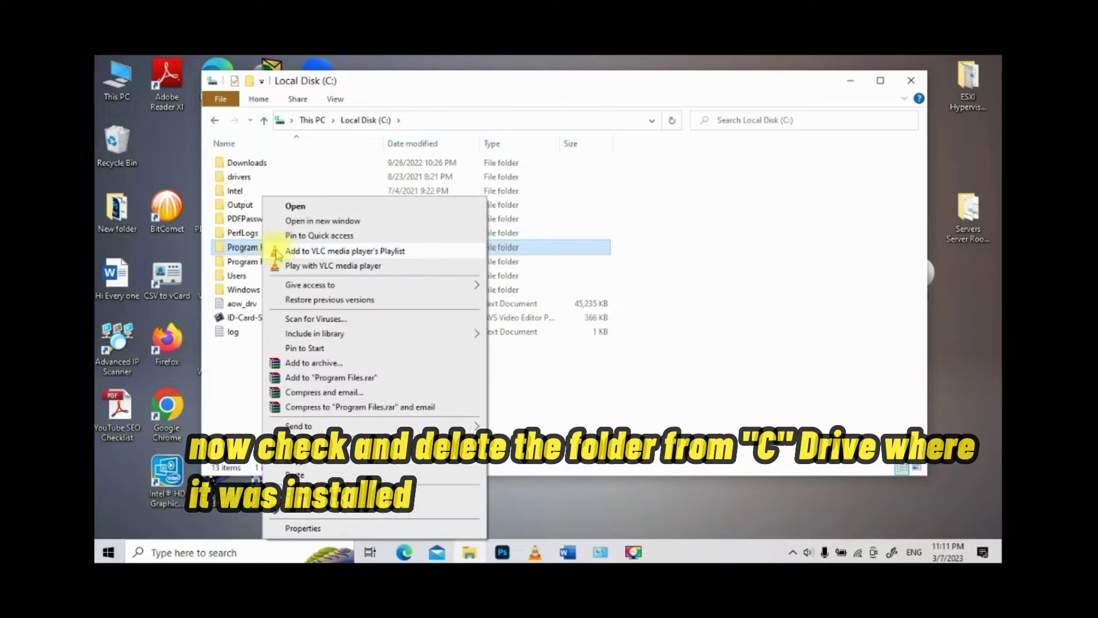
{"action": "left_click", "coordinate": [324, 213]}
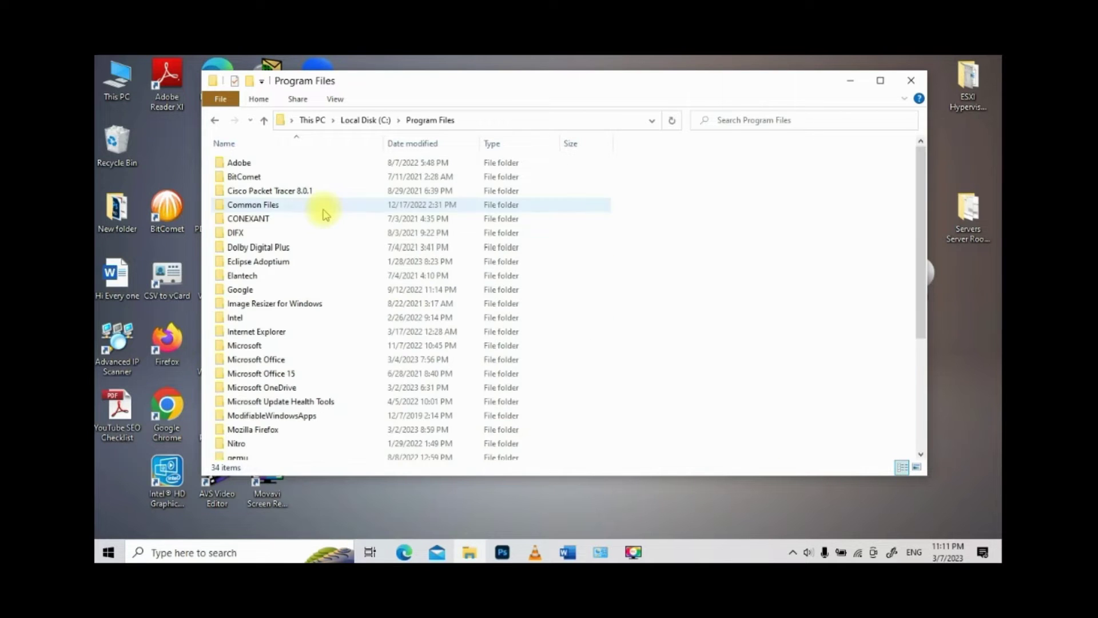
{"action": "left_click", "coordinate": [282, 166]}
{"action": "scroll", "coordinate": [277, 211], "scroll_direction": "down", "scroll_amount": 2}
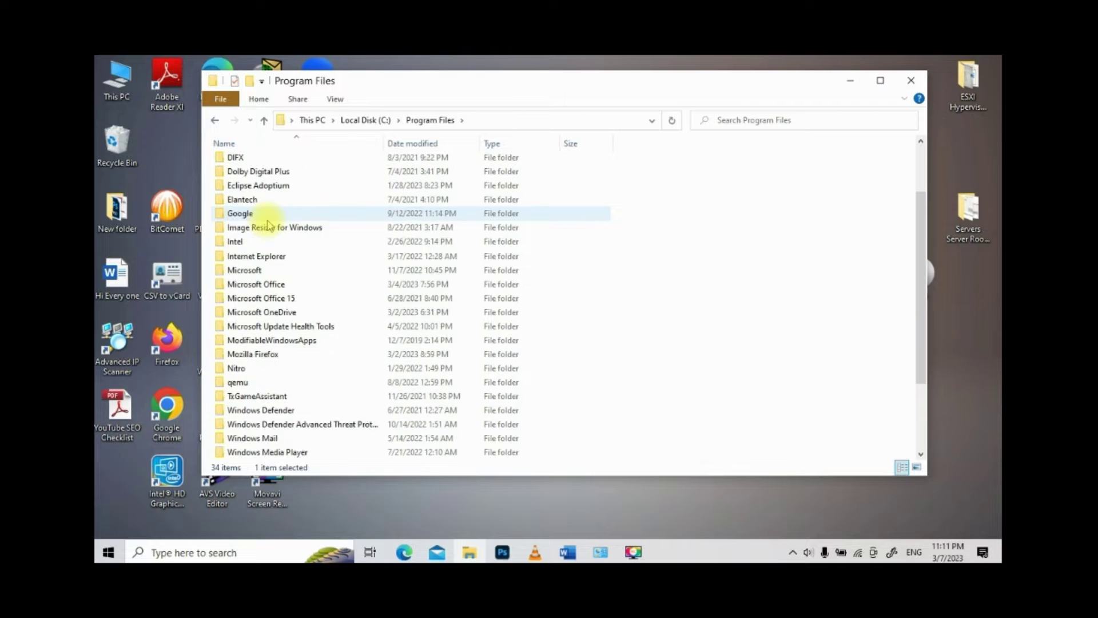
{"action": "scroll", "coordinate": [268, 225], "scroll_direction": "down", "scroll_amount": 3}
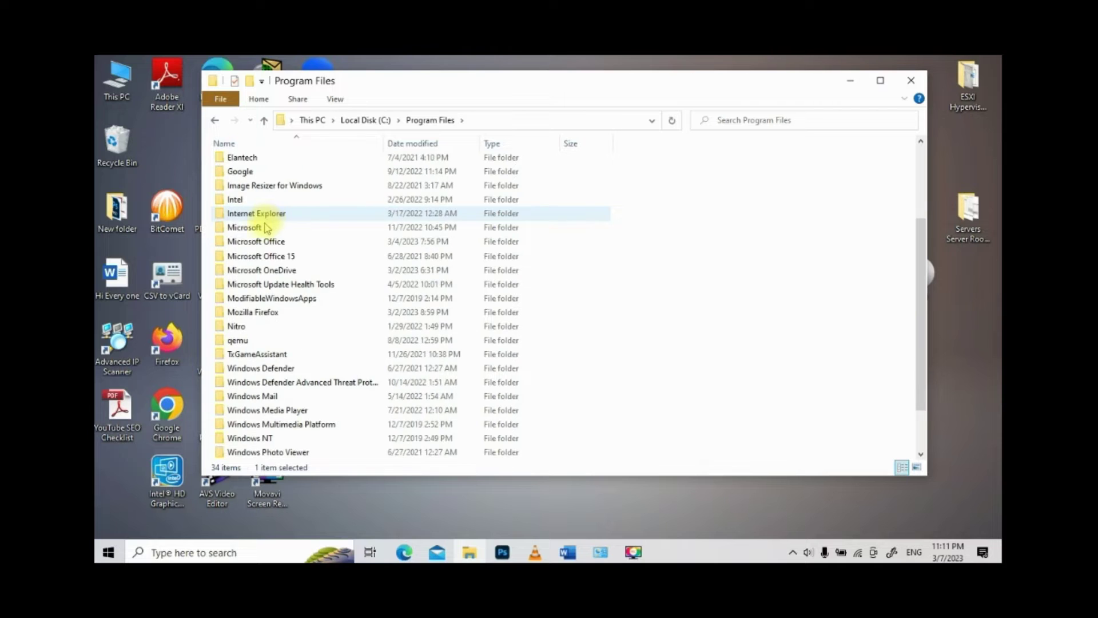
{"action": "left_click", "coordinate": [263, 122]}
- Delete the AnyDesk folder from Program Files (x86) and close the window
{"action": "left_click", "coordinate": [282, 268]}
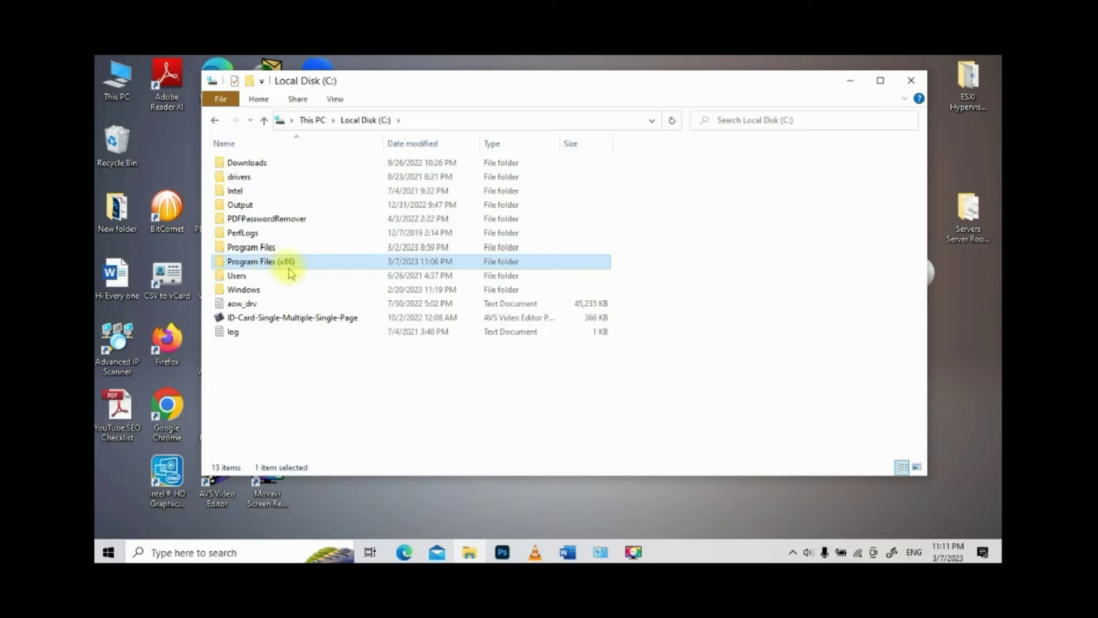
{"action": "right_click", "coordinate": [288, 266]}
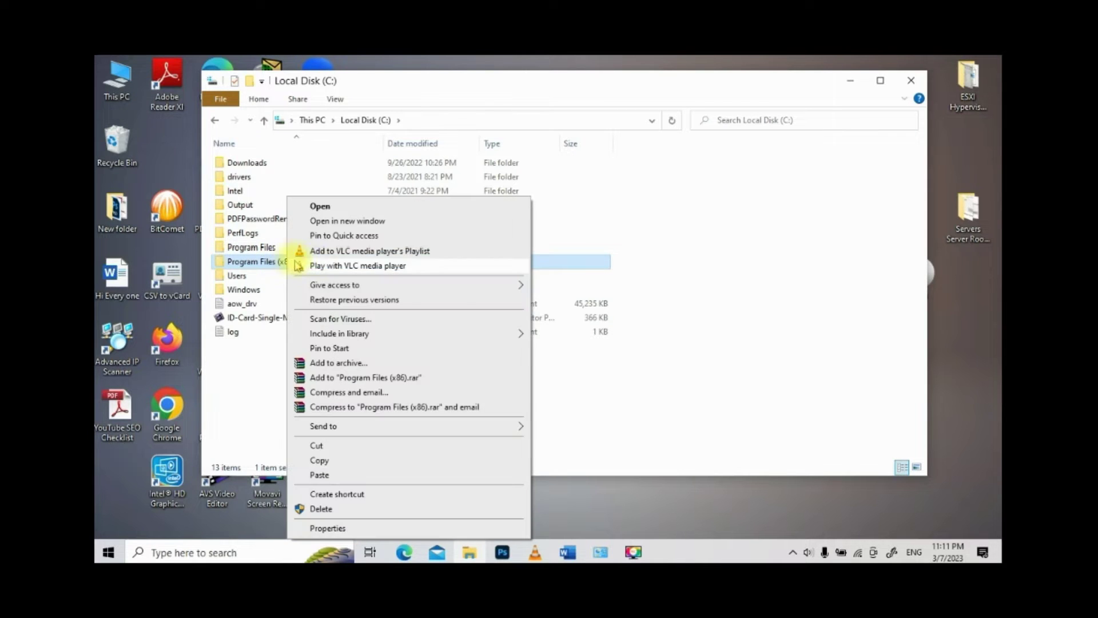
{"action": "left_click", "coordinate": [358, 207]}
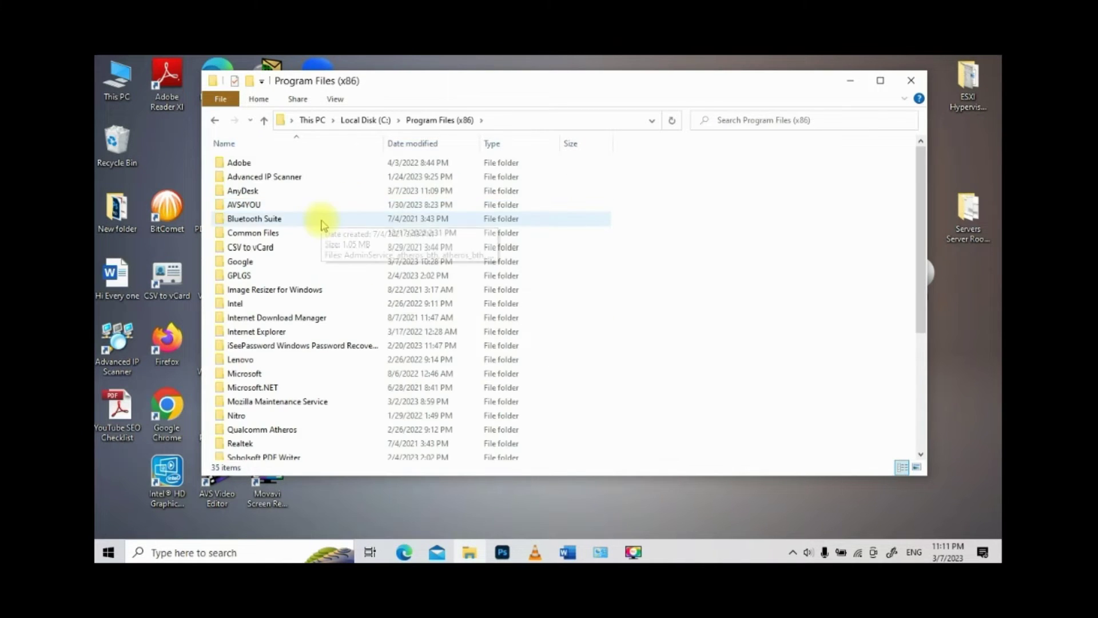
{"action": "left_click", "coordinate": [266, 192]}
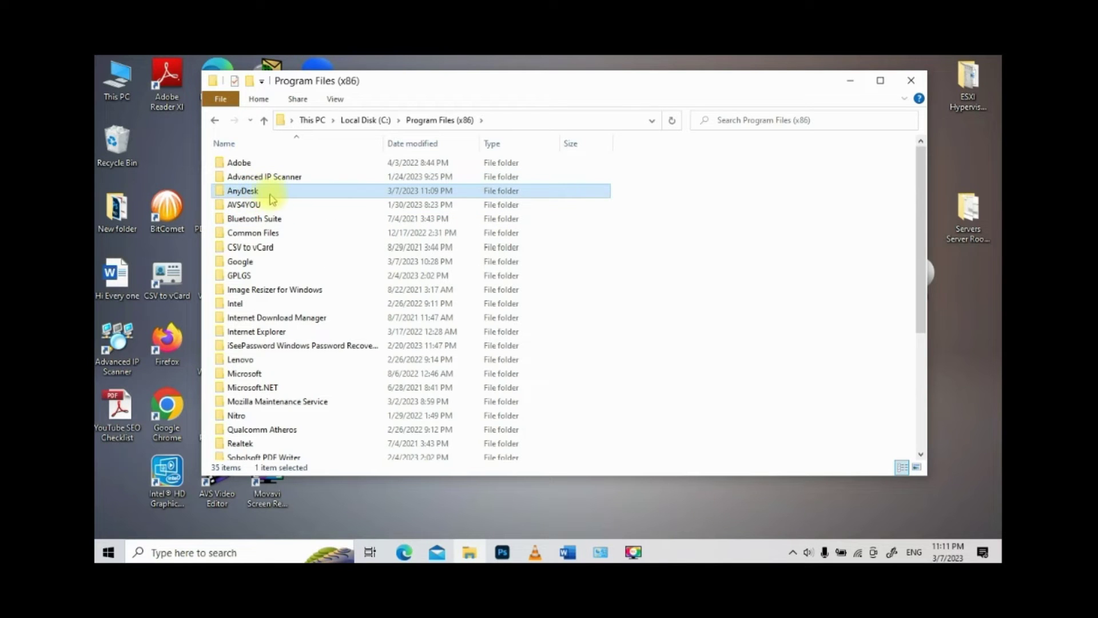
{"action": "right_click", "coordinate": [252, 194]}
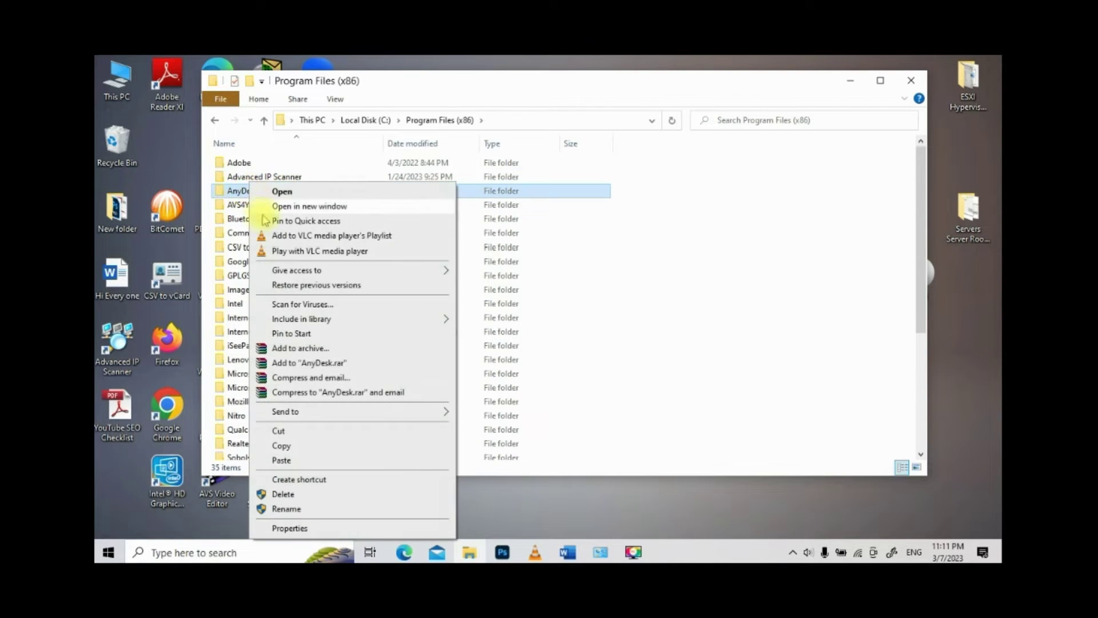
{"action": "left_click", "coordinate": [294, 495]}
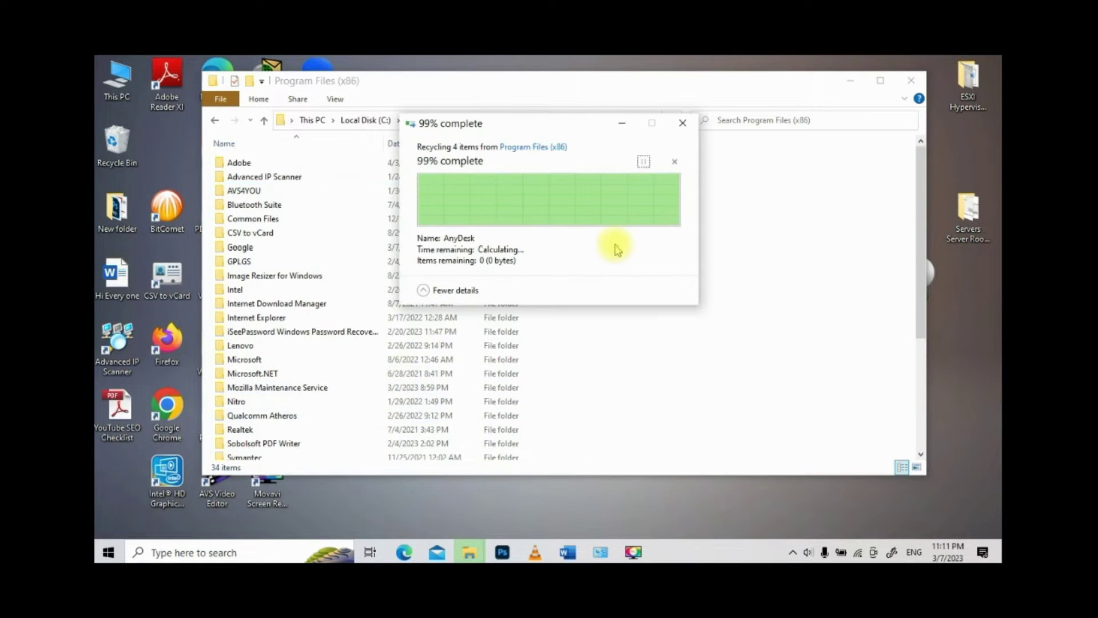
{"action": "left_click", "coordinate": [914, 85]}
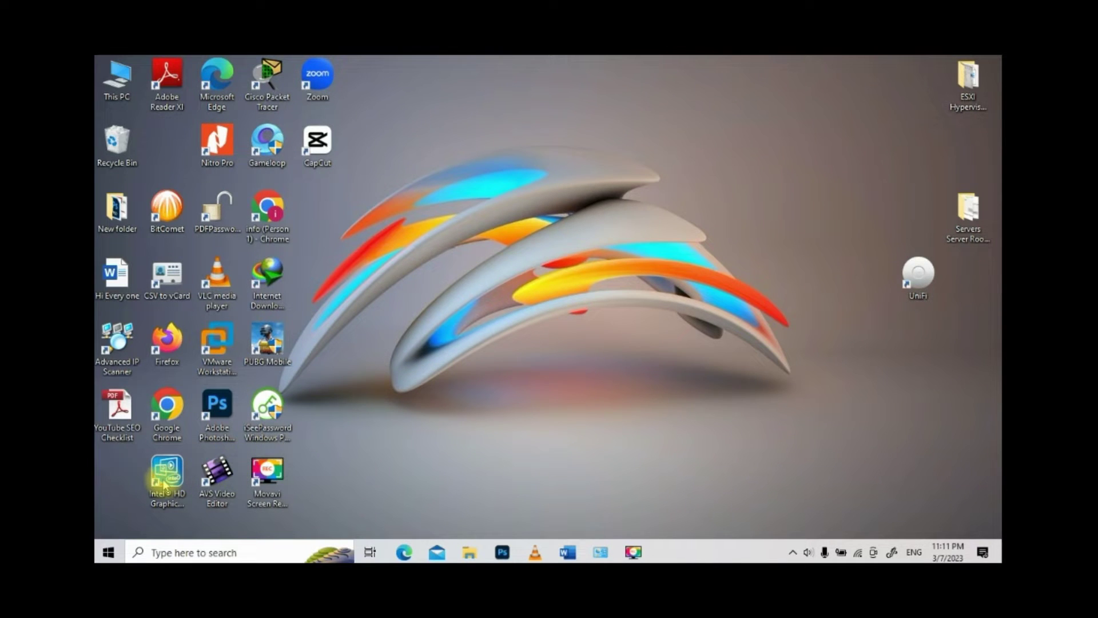
- Navigate from This PC through Local Disk (C:) into the Users folder
{"action": "right_click", "coordinate": [124, 86]}
{"action": "left_click", "coordinate": [157, 95]}
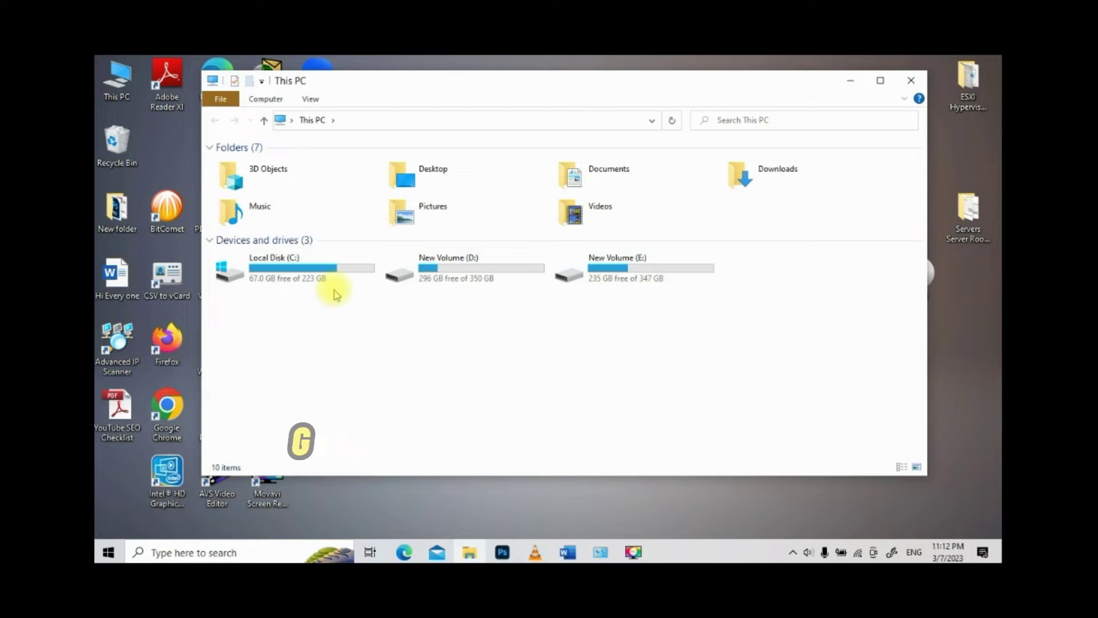
{"action": "left_click", "coordinate": [289, 272]}
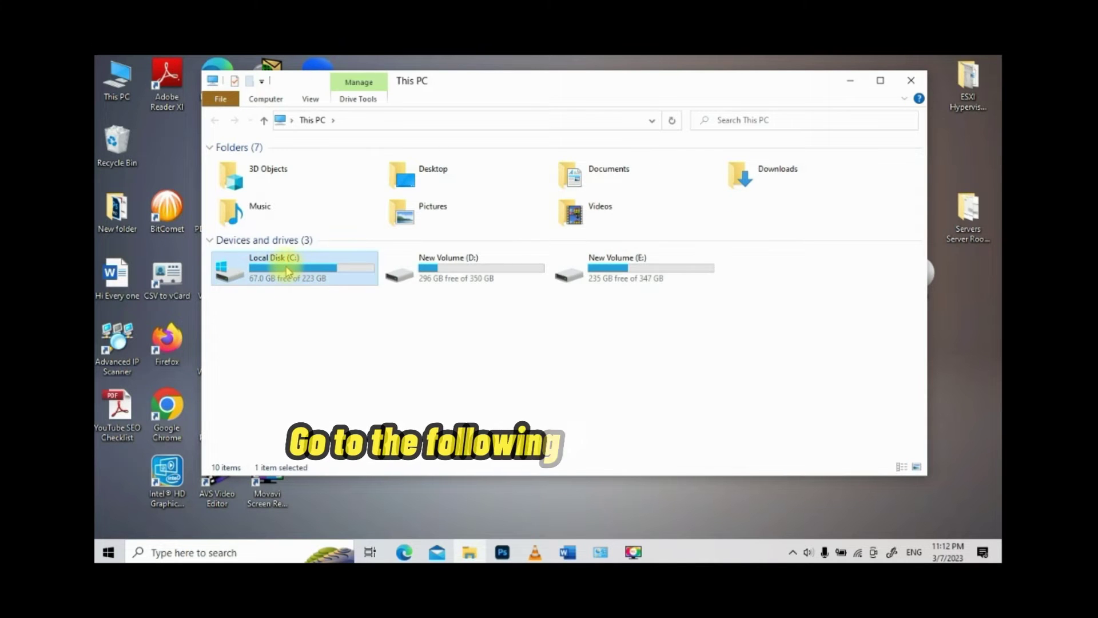
{"action": "right_click", "coordinate": [287, 263]}
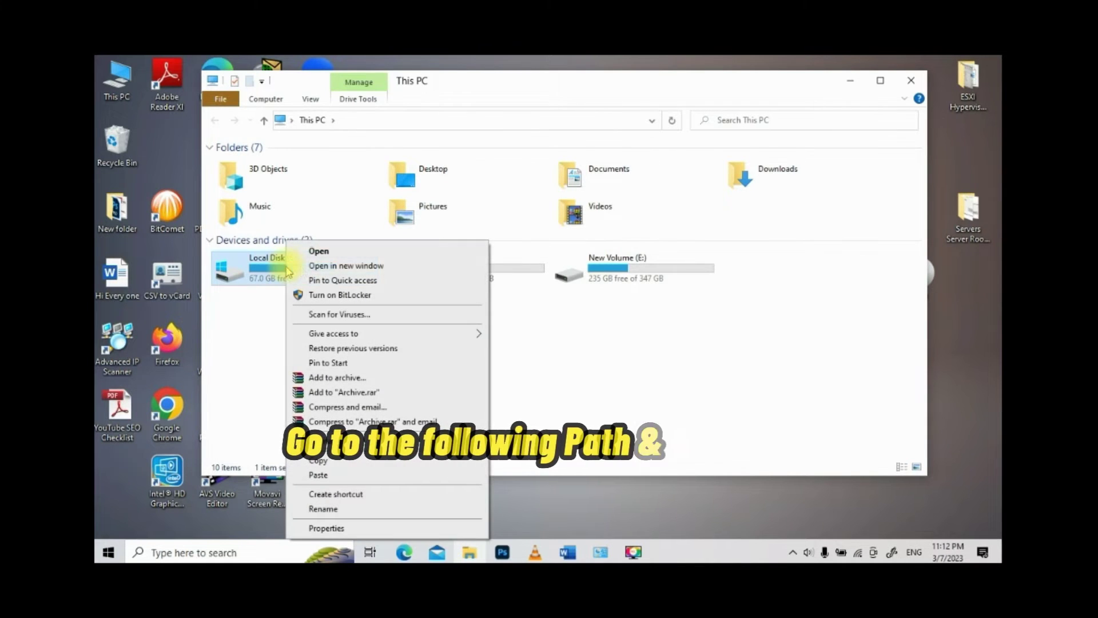
{"action": "left_click", "coordinate": [354, 253]}
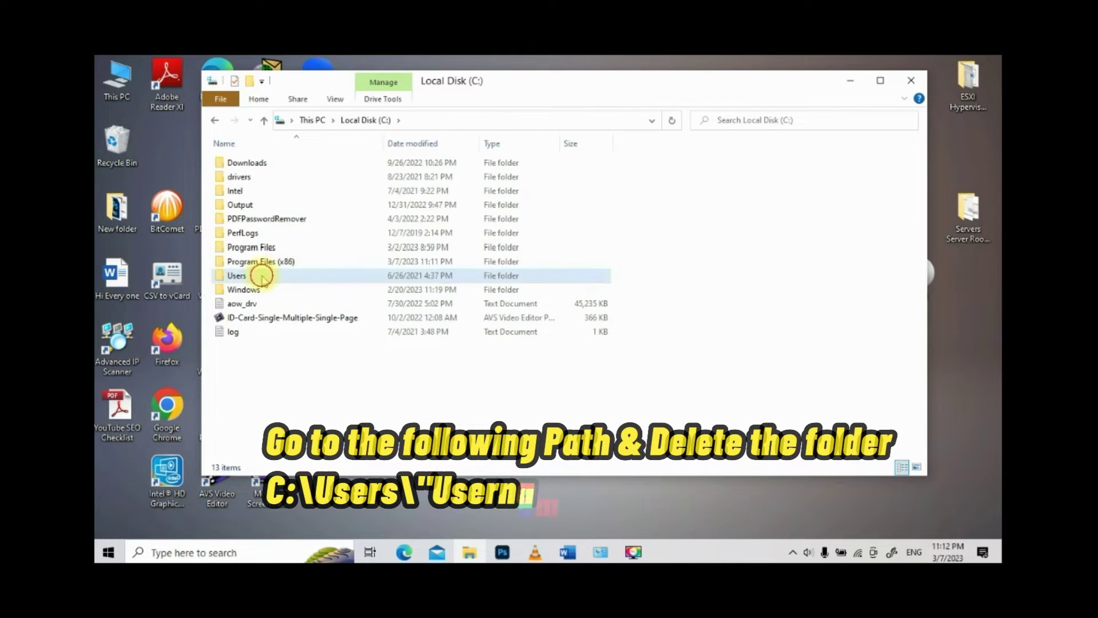
{"action": "left_click", "coordinate": [263, 277]}
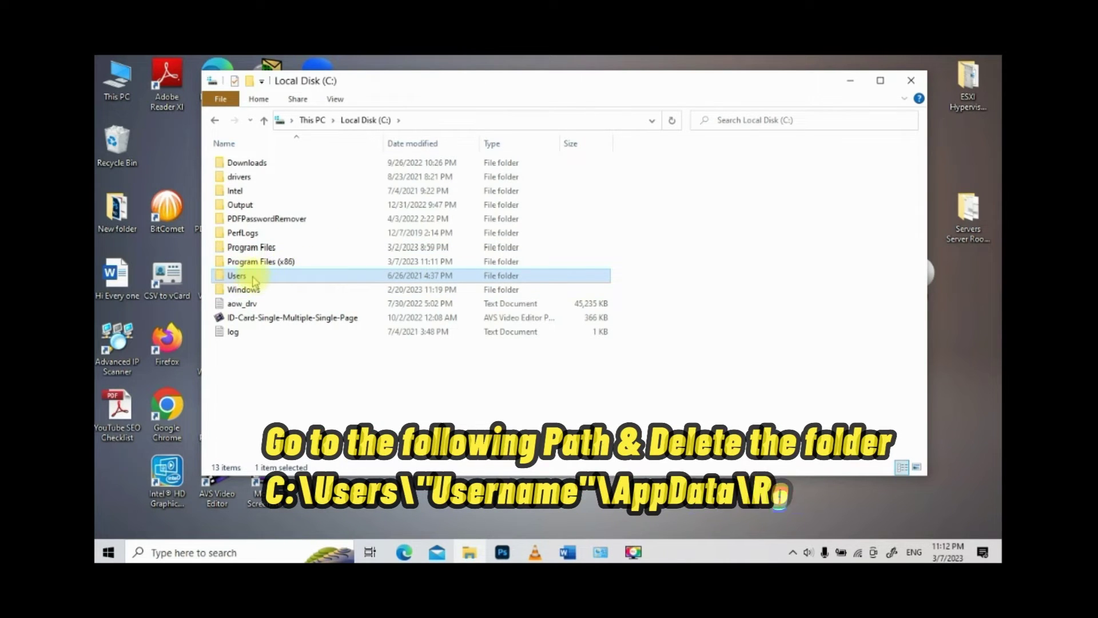
{"action": "right_click", "coordinate": [253, 278]}
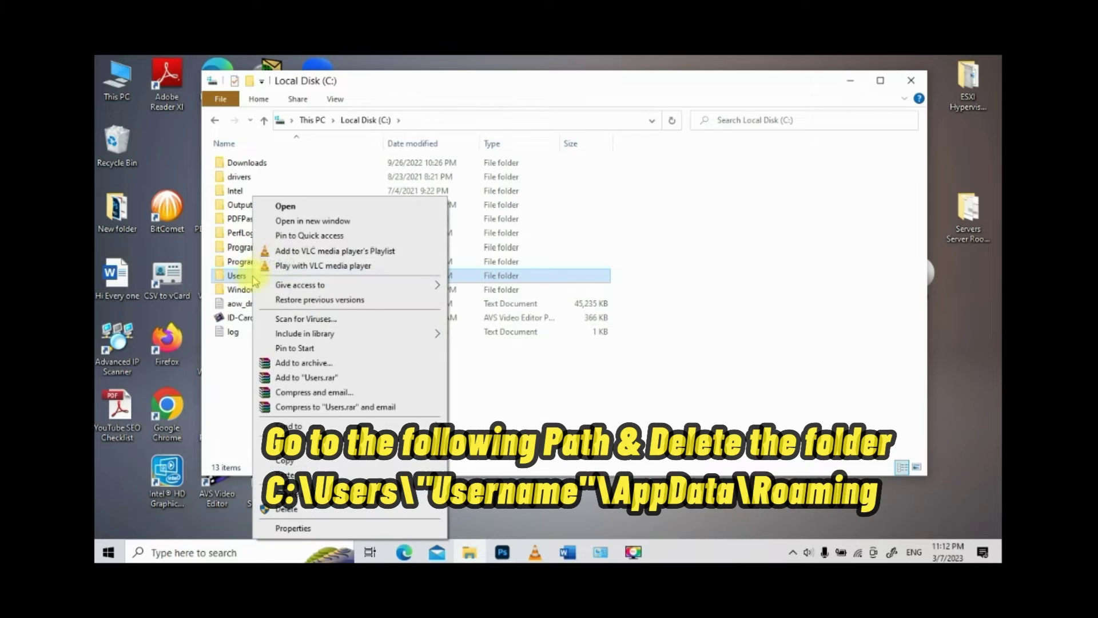
{"action": "left_click", "coordinate": [326, 211]}
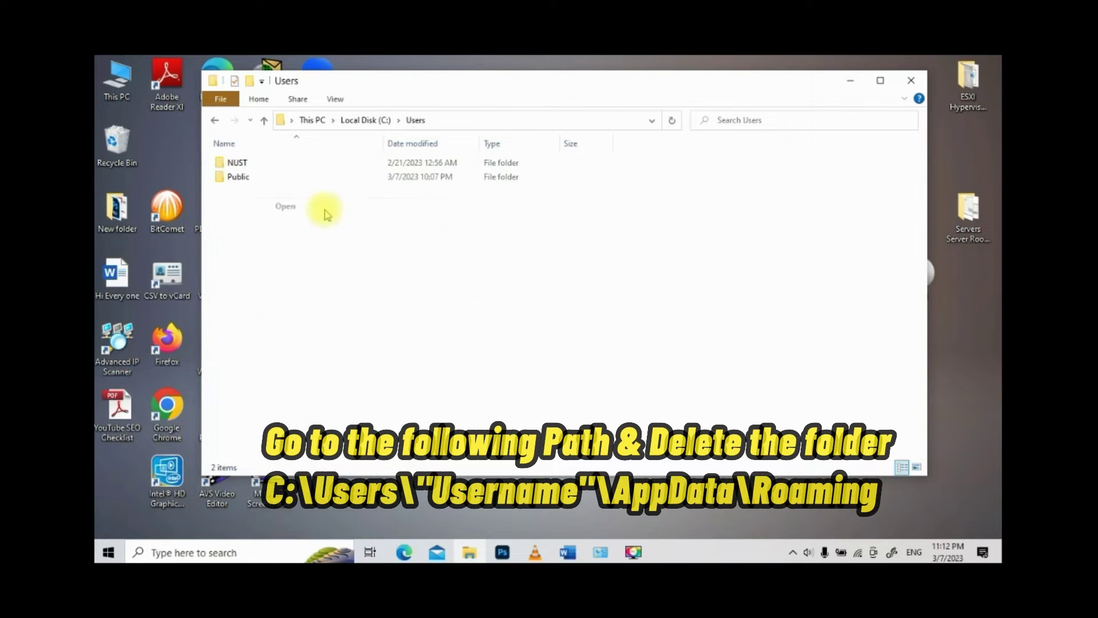
- Open the user's profile folder and reach AppData by typing '\App' in the path, selecting Roaming
{"action": "left_click", "coordinate": [250, 167]}
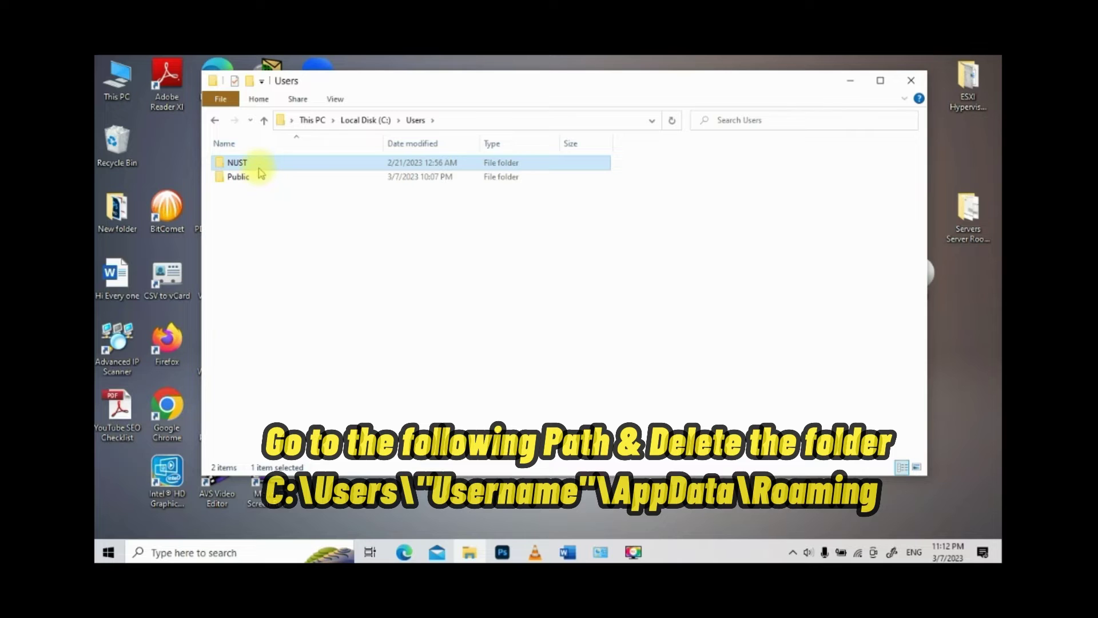
{"action": "right_click", "coordinate": [262, 170]}
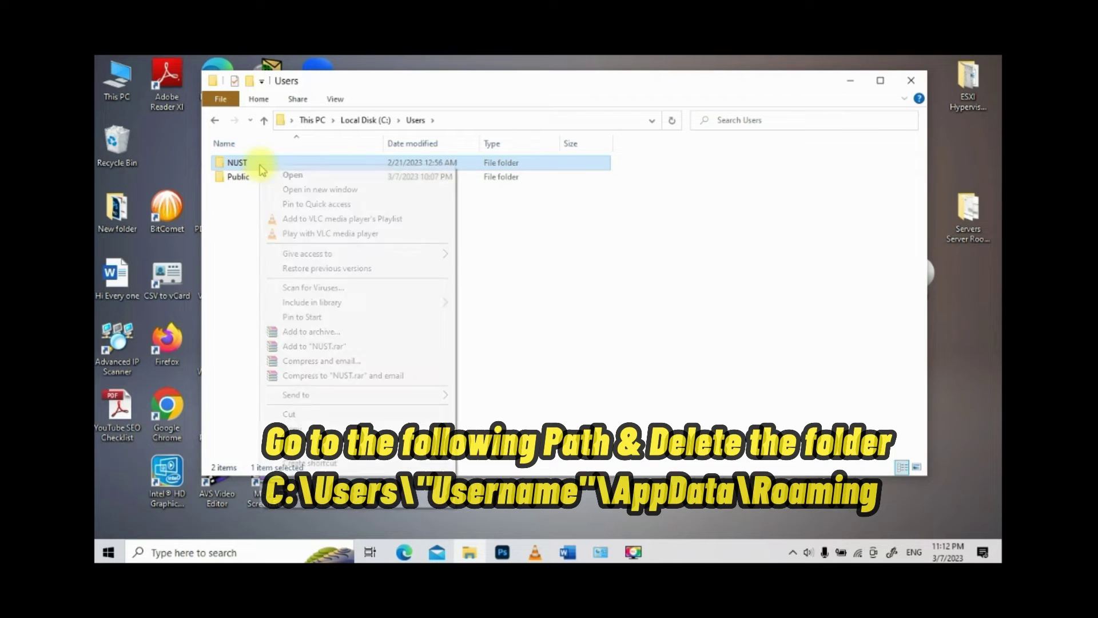
{"action": "left_click", "coordinate": [304, 177]}
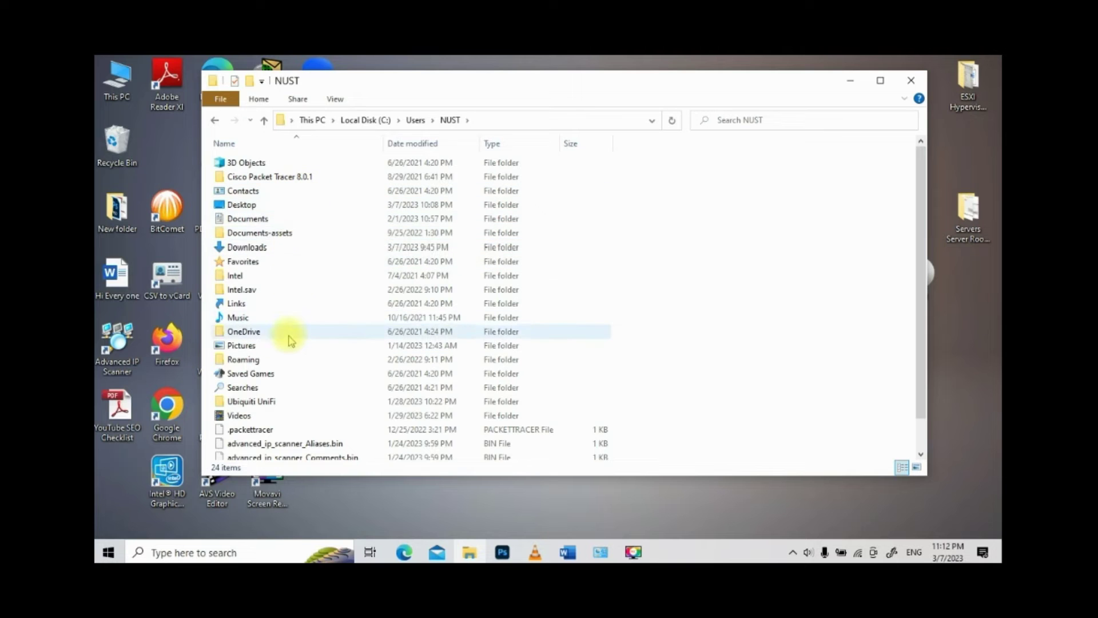
{"action": "scroll", "coordinate": [255, 279], "scroll_direction": "down", "scroll_amount": 1}
{"action": "scroll", "coordinate": [252, 276], "scroll_direction": "up", "scroll_amount": 1}
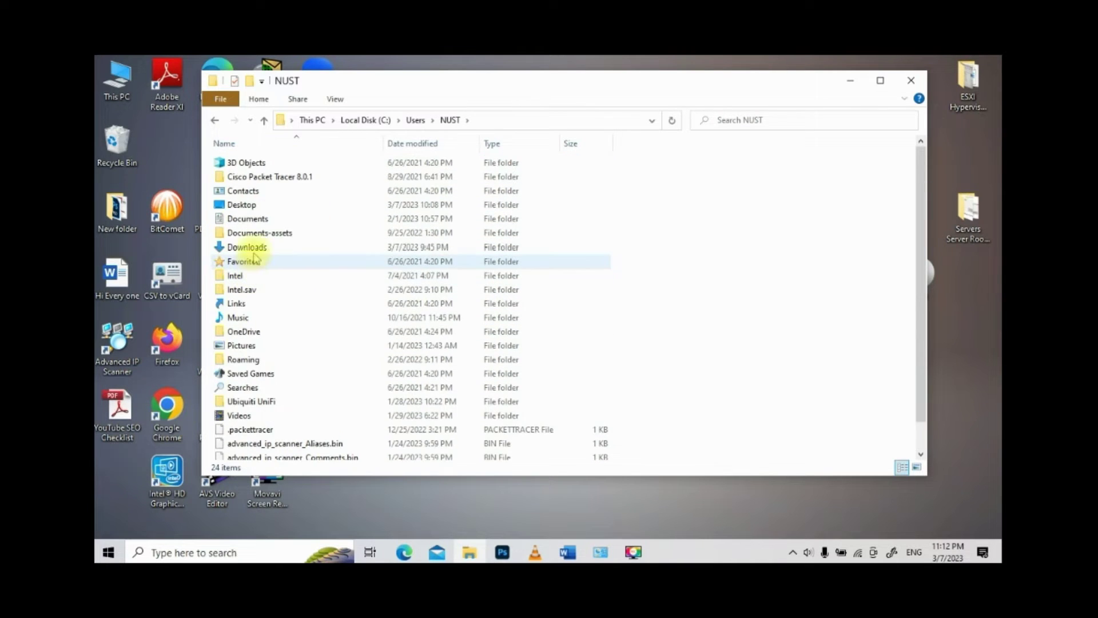
{"action": "left_click", "coordinate": [522, 122]}
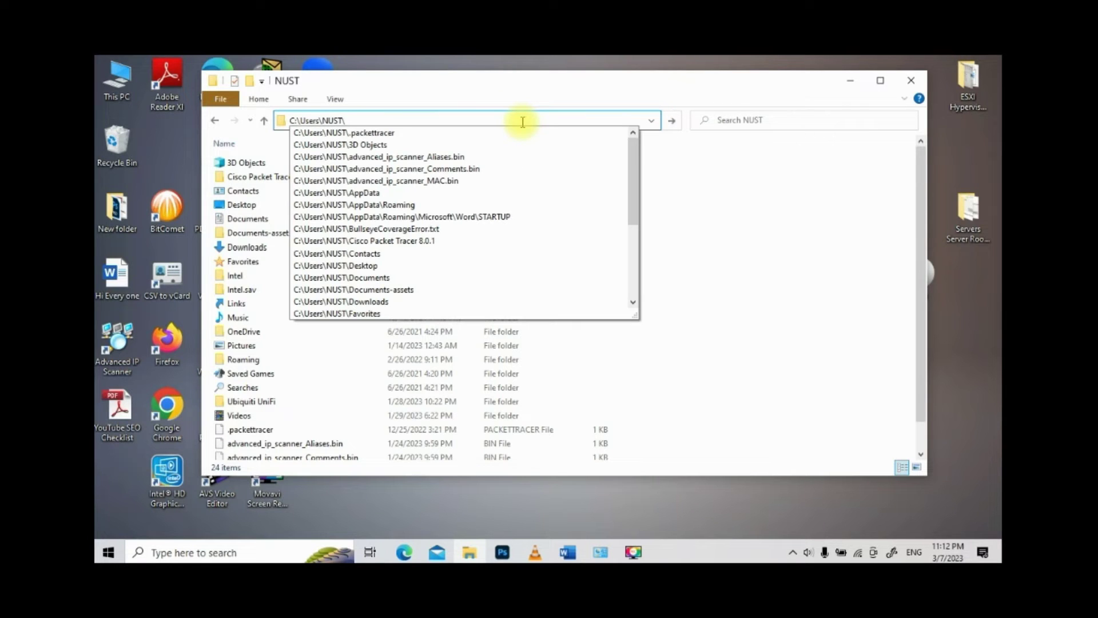
{"action": "type", "text": "\\A"}
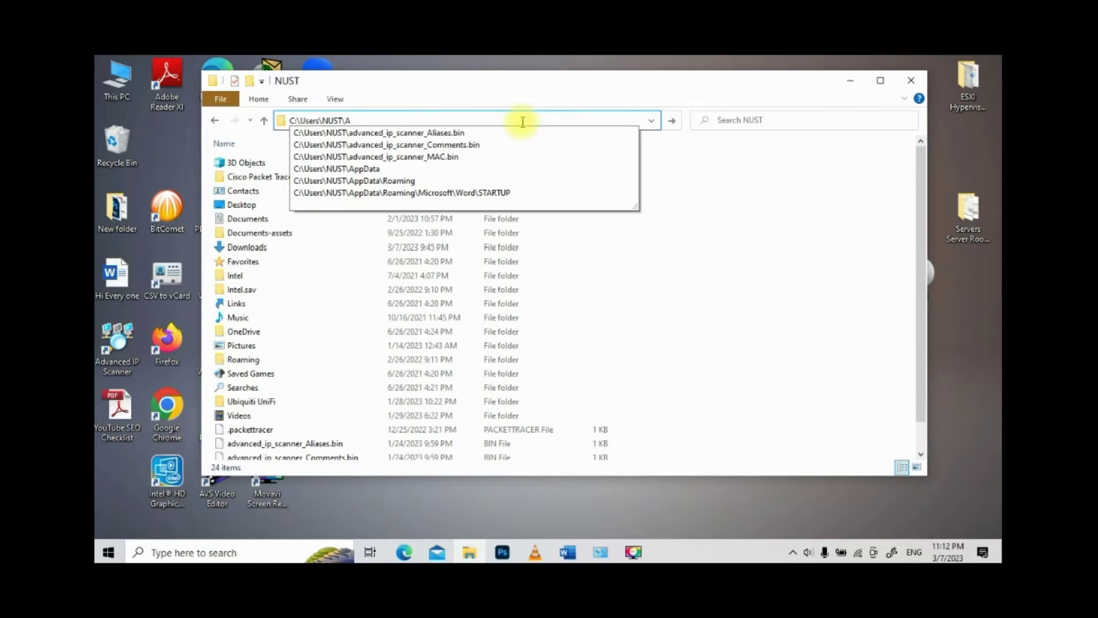
{"action": "type", "text": "ppData"}
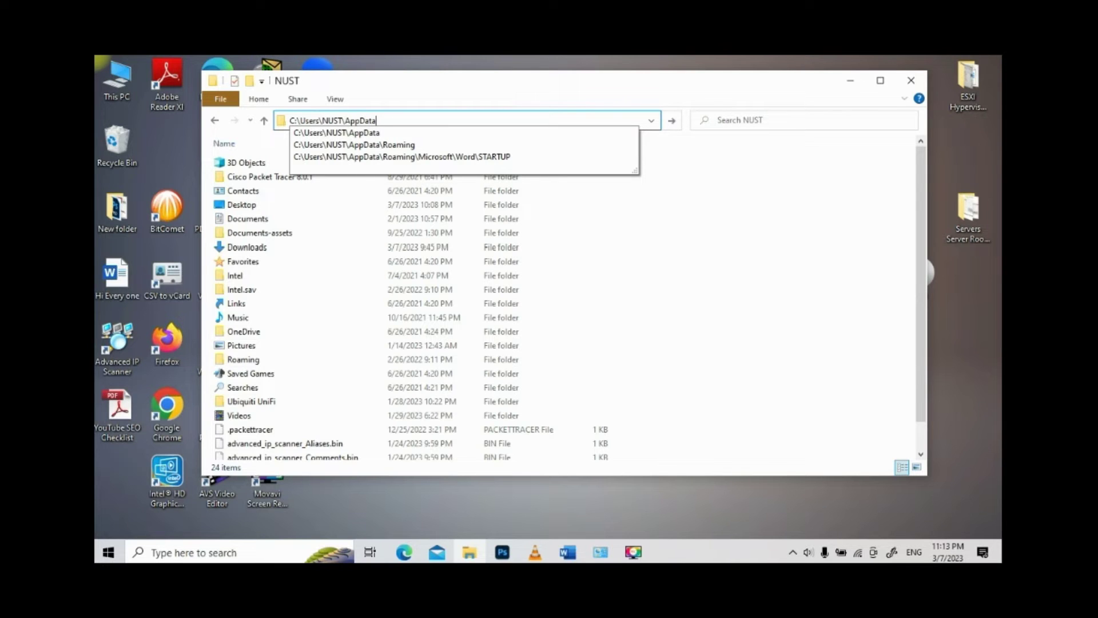
{"action": "left_click", "coordinate": [378, 133]}
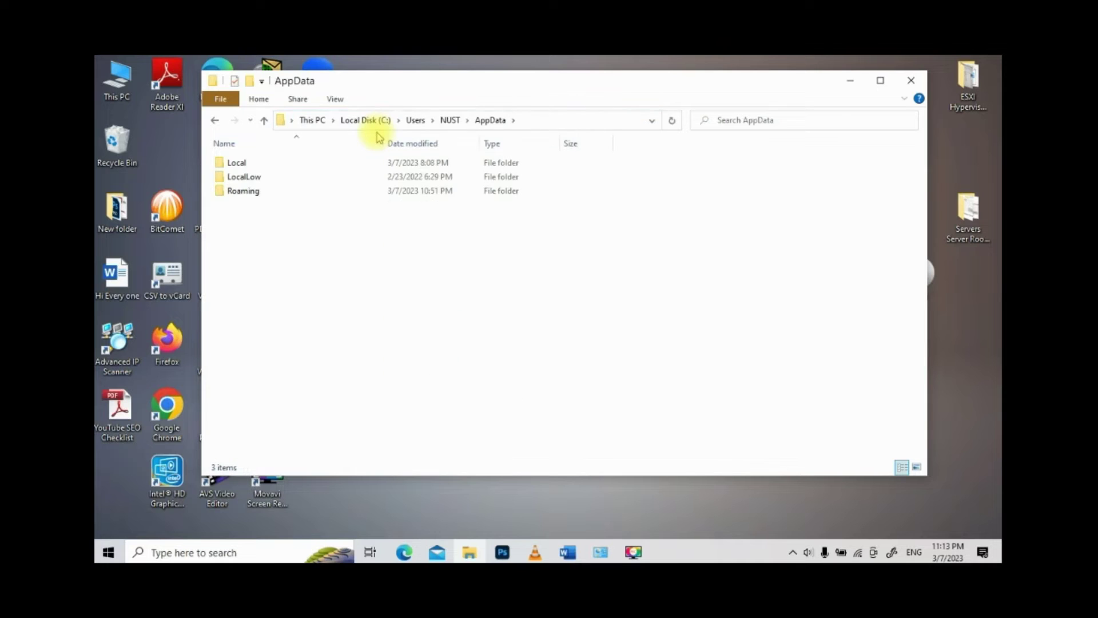
{"action": "left_click", "coordinate": [258, 194]}
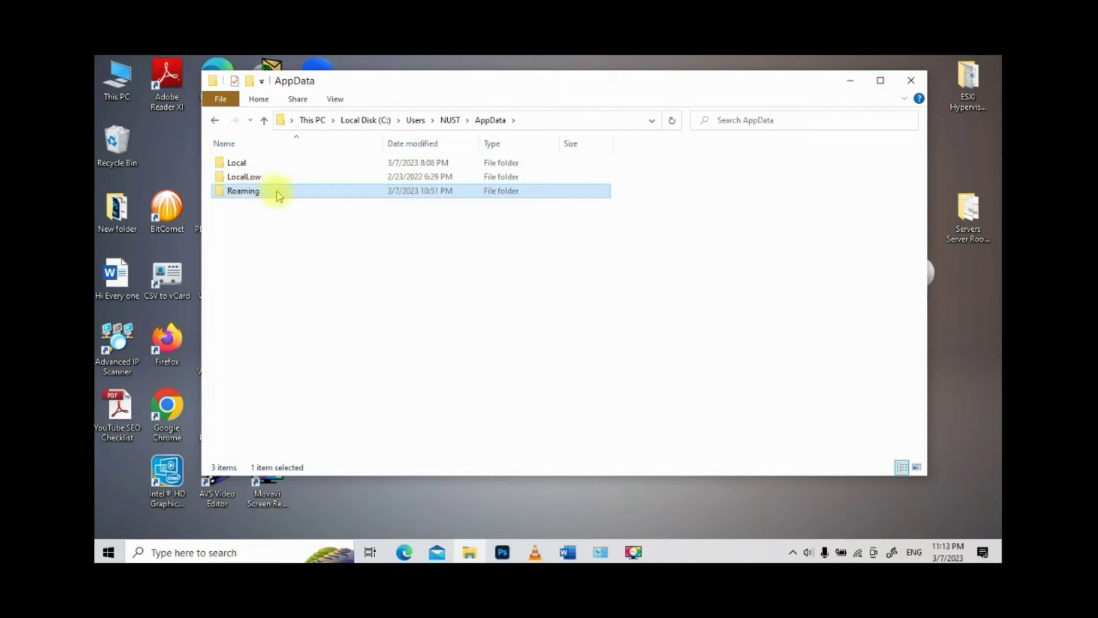
- Delete the AnyDesk folder inside AppData\Roaming, then close File Explorer
{"action": "right_click", "coordinate": [246, 193]}
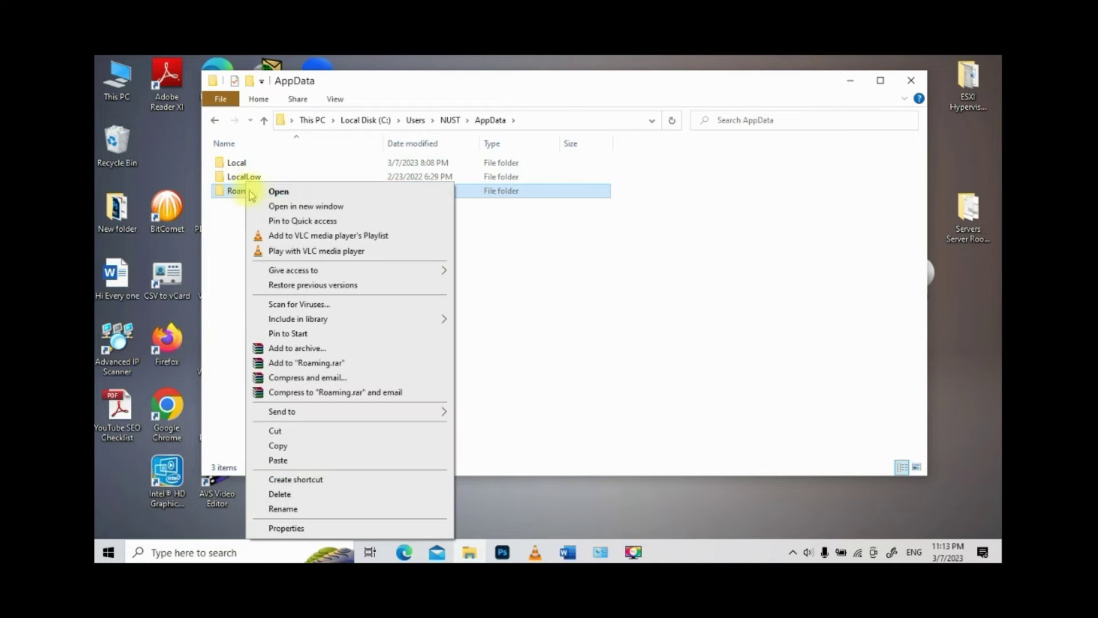
{"action": "left_click", "coordinate": [294, 195]}
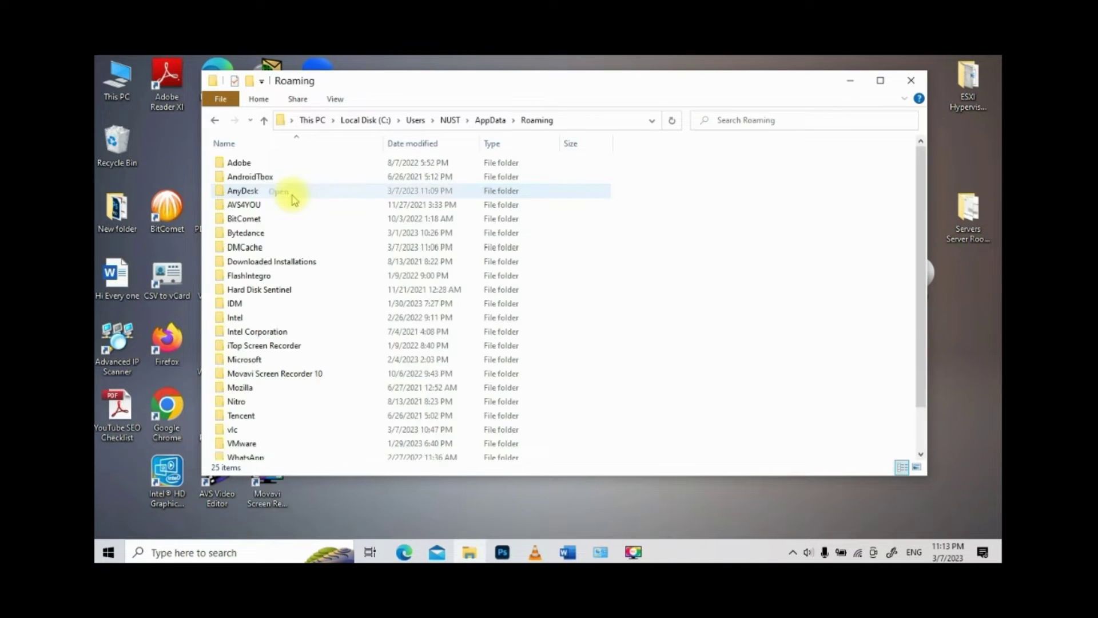
{"action": "left_click", "coordinate": [257, 198]}
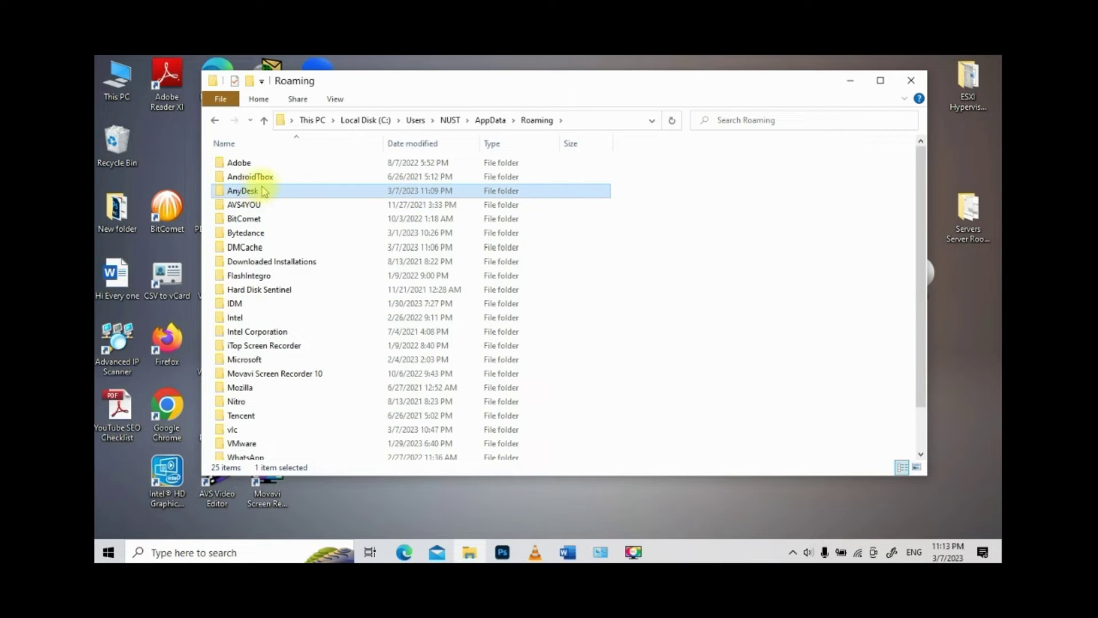
{"action": "right_click", "coordinate": [239, 197]}
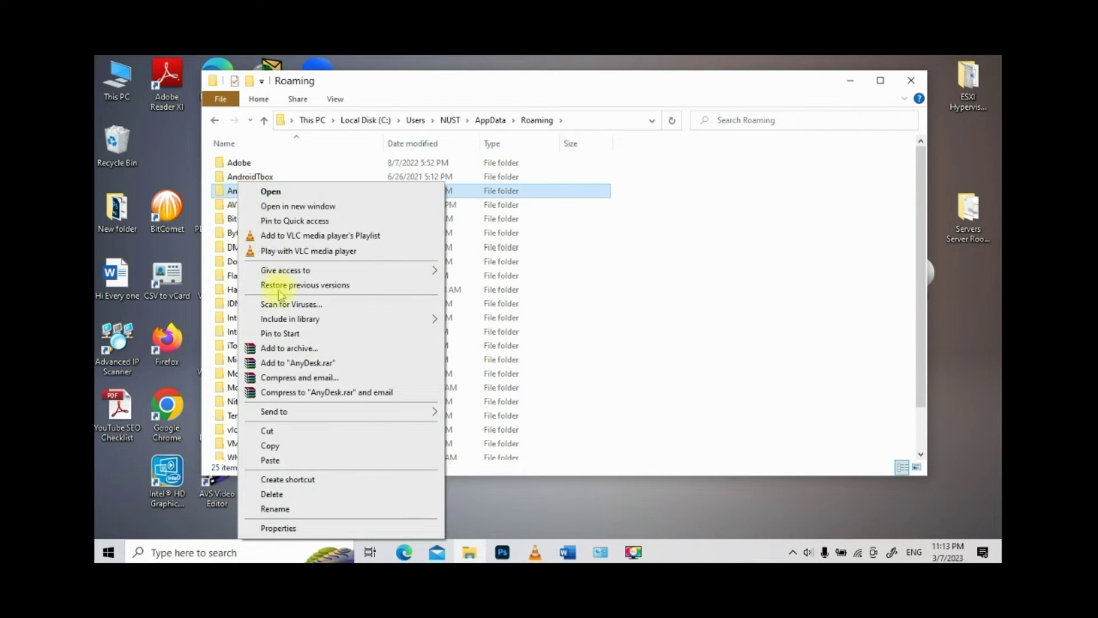
{"action": "left_click", "coordinate": [286, 496]}
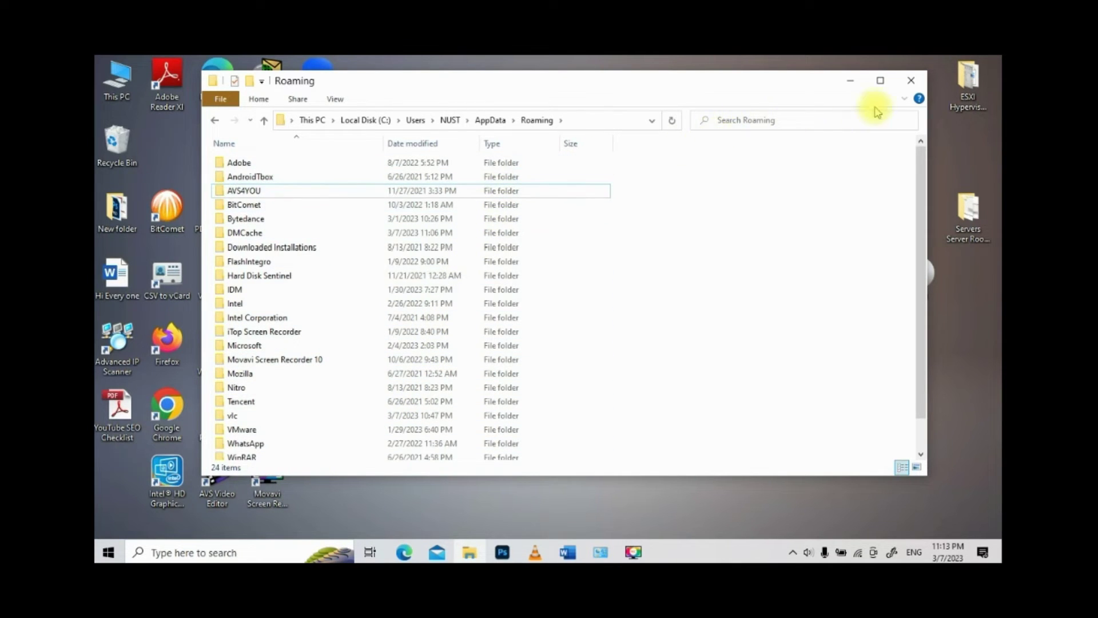
{"action": "left_click", "coordinate": [912, 81]}
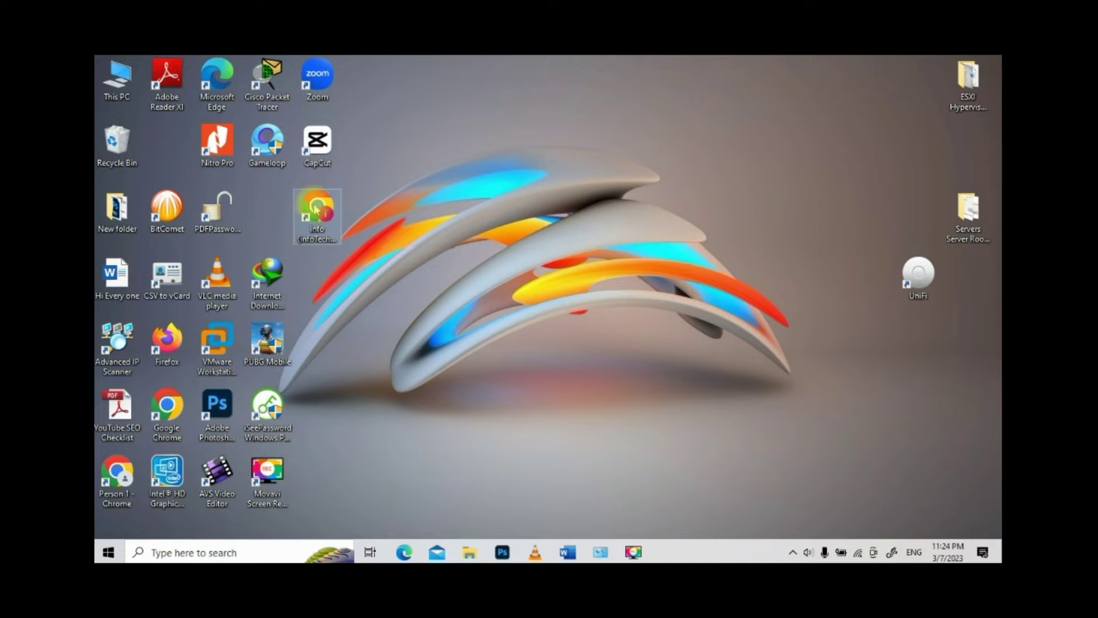
- Launch Chrome from the desktop and load google.com
{"action": "right_click", "coordinate": [319, 220]}
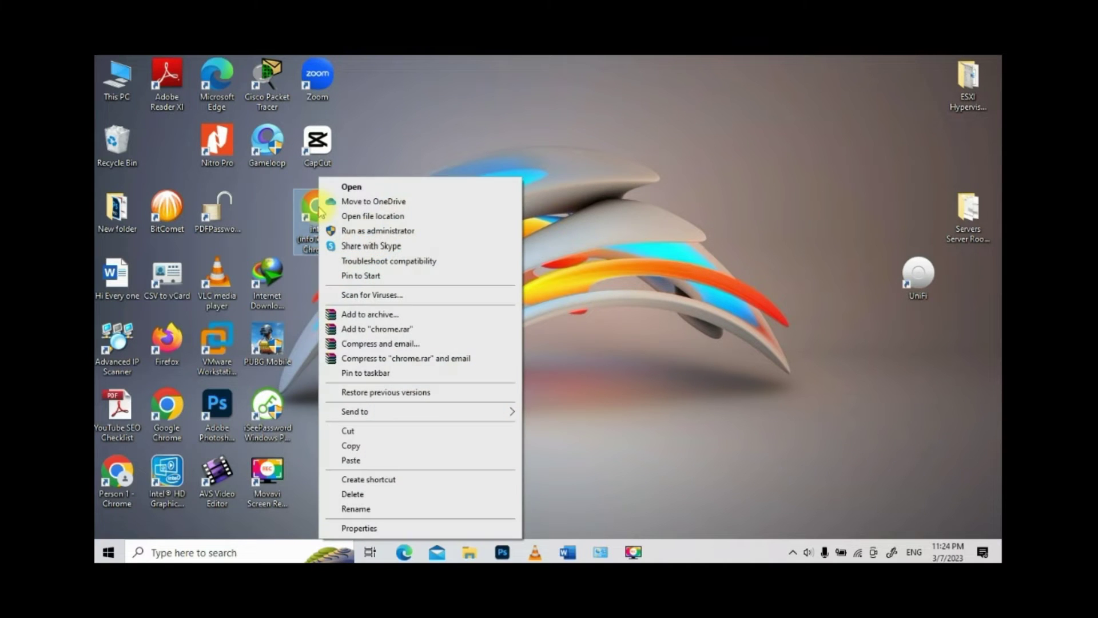
{"action": "left_click", "coordinate": [403, 188]}
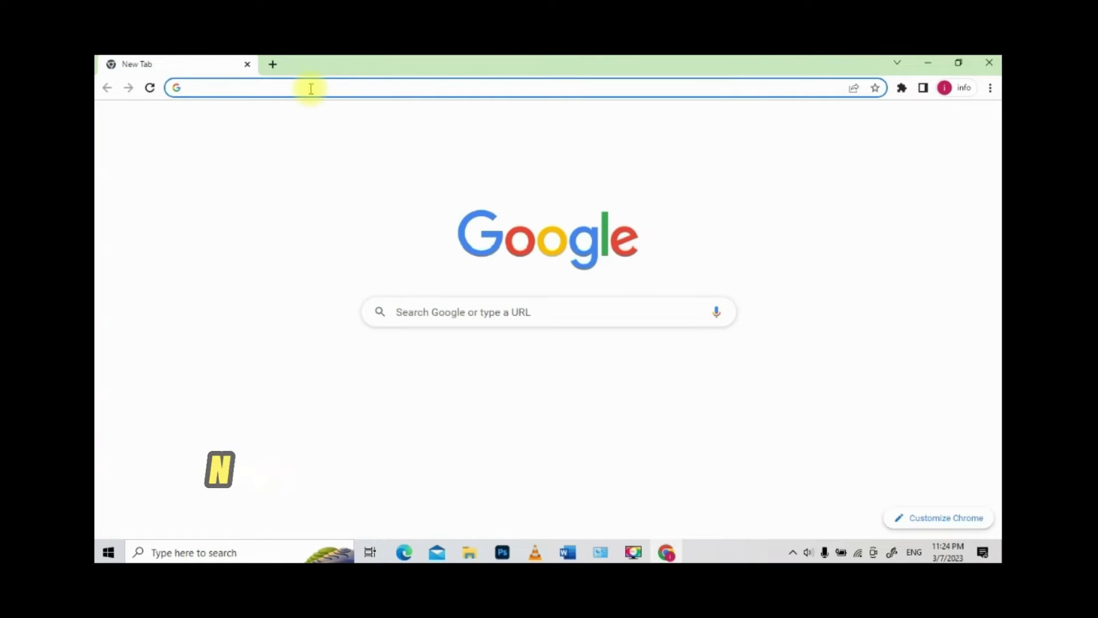
{"action": "left_click", "coordinate": [332, 90]}
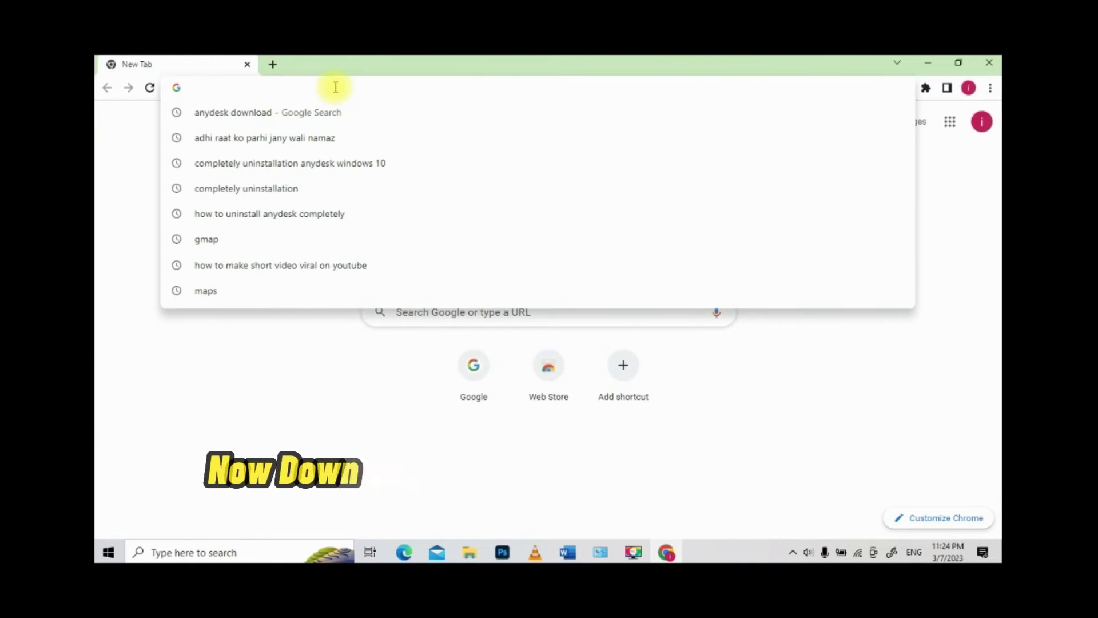
{"action": "type", "text": "google.com"}
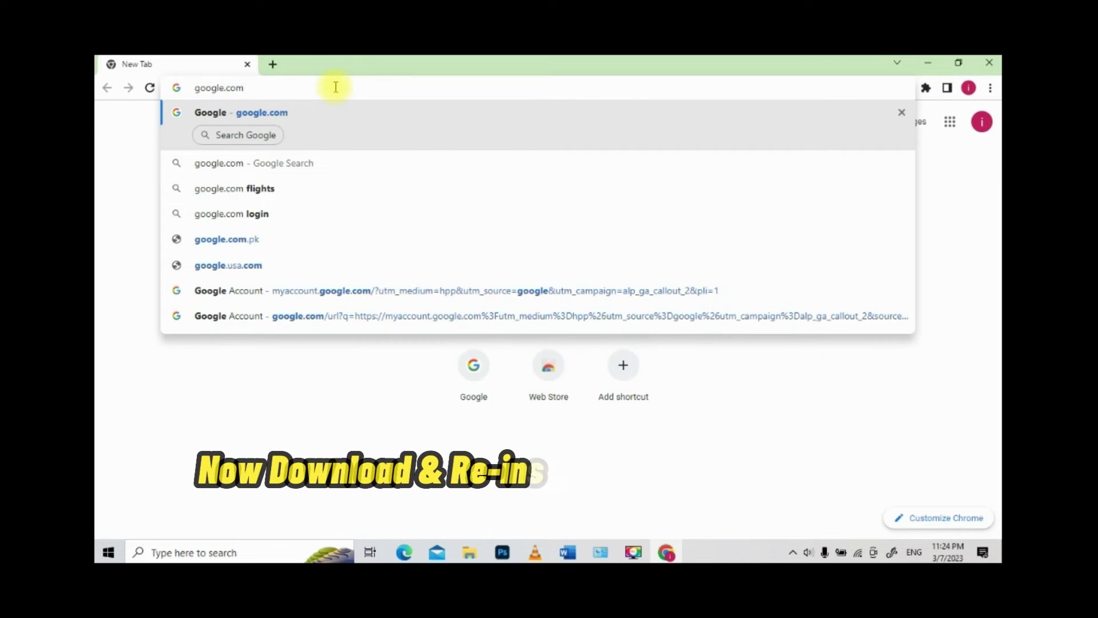
{"action": "key", "text": "Return"}
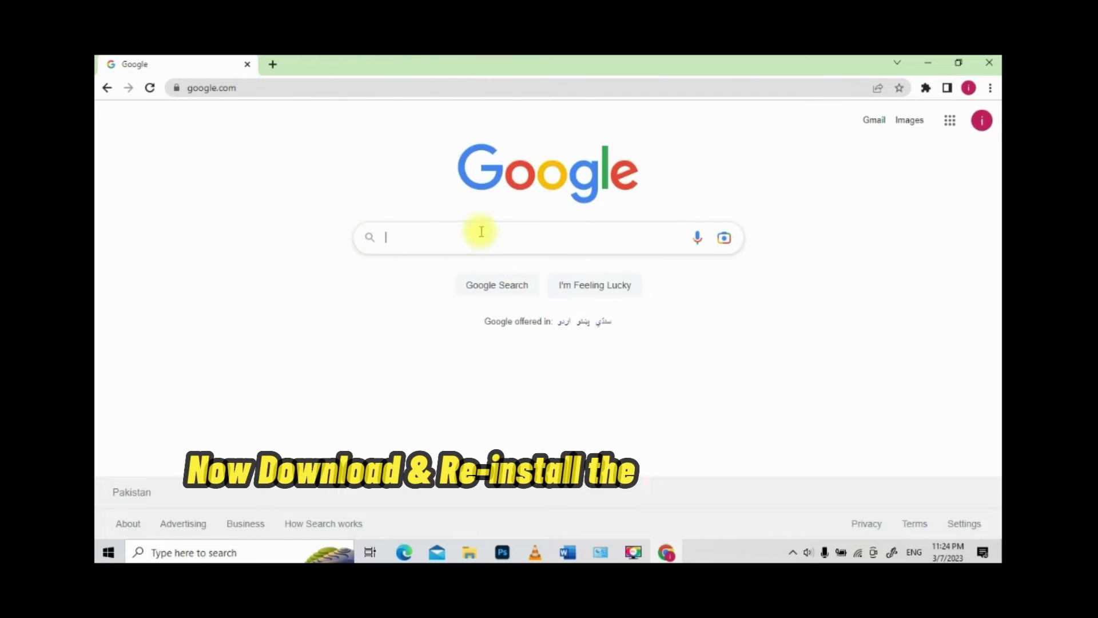
- Search Google for 'anydesk download'
{"action": "left_click", "coordinate": [479, 238]}
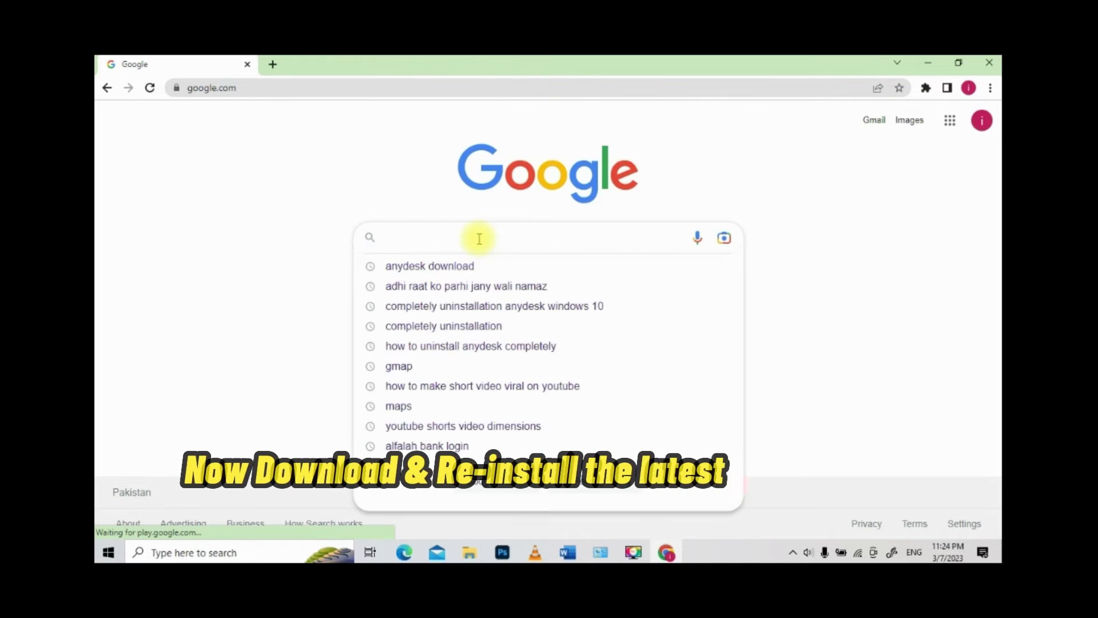
{"action": "type", "text": "anyd"}
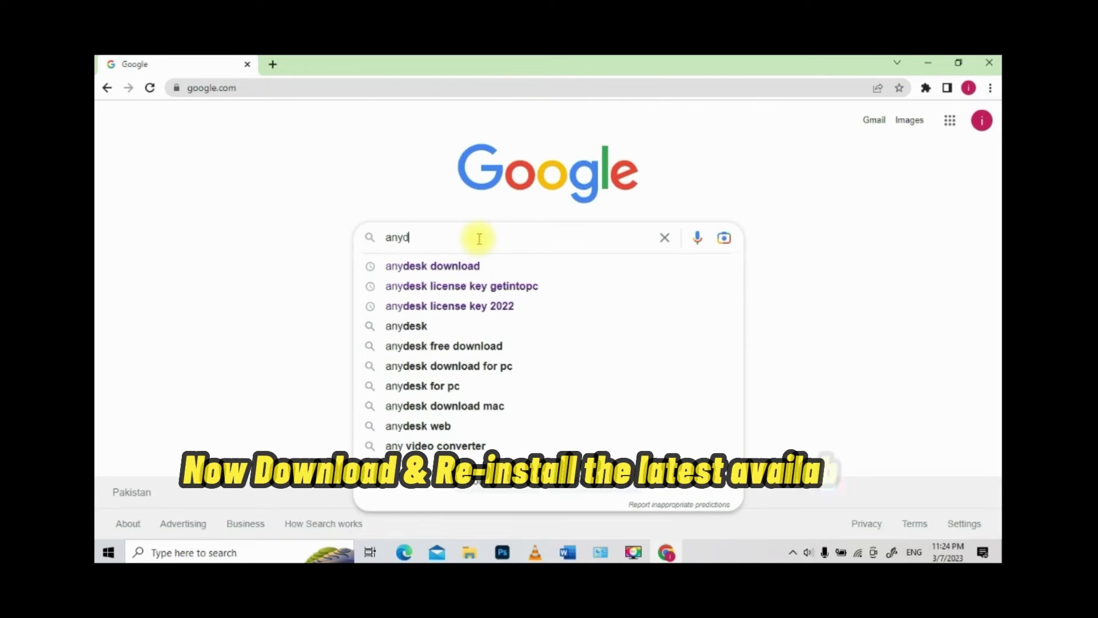
{"action": "type", "text": "esk d"}
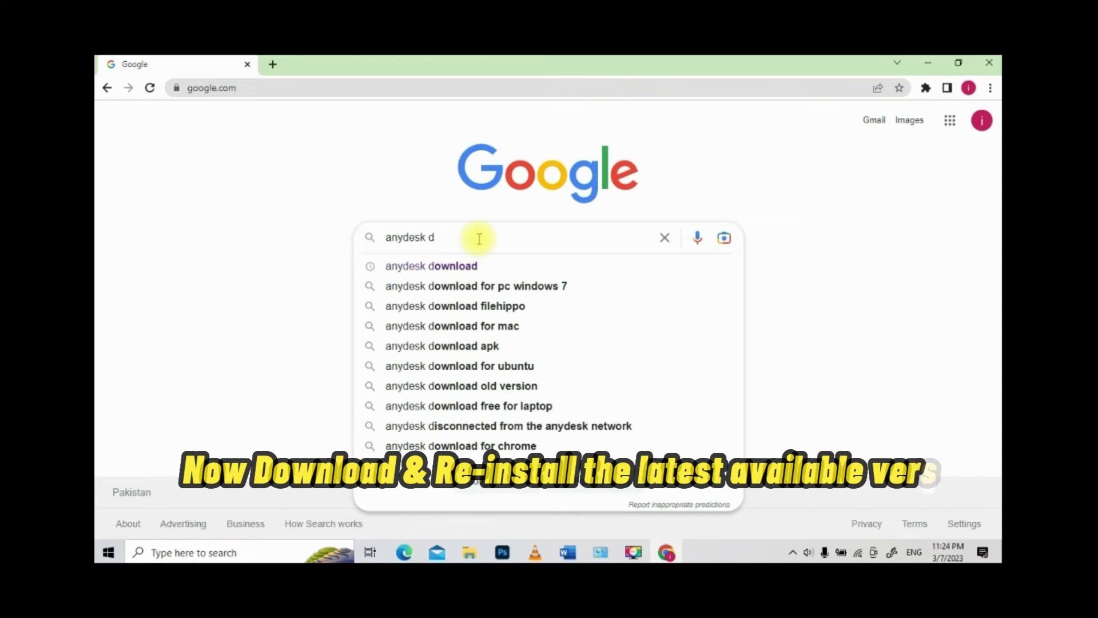
{"action": "type", "text": "ownload"}
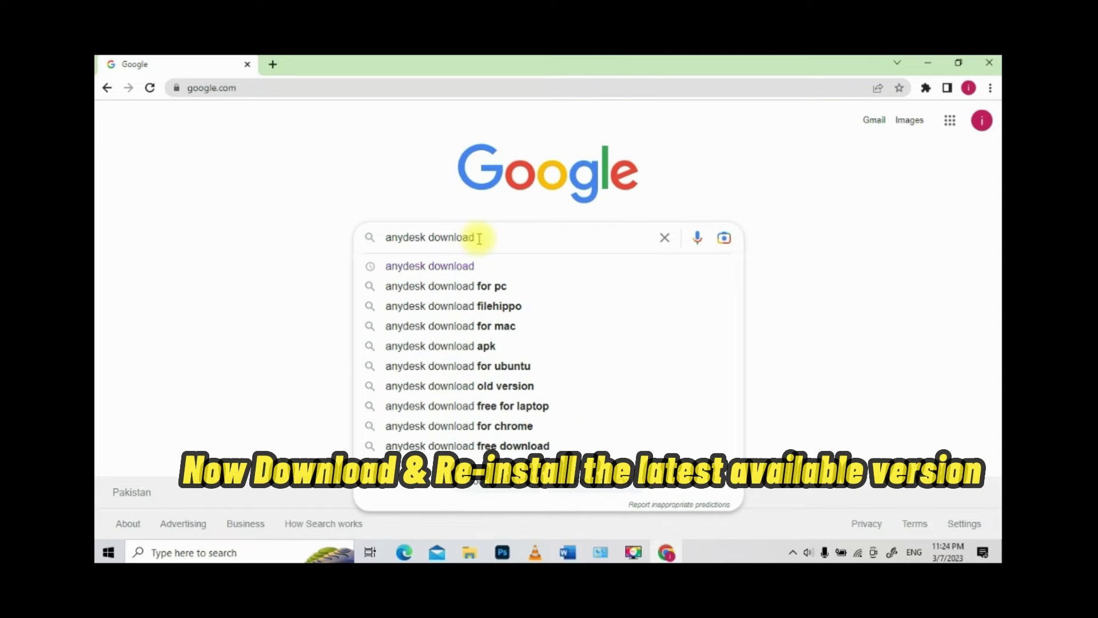
{"action": "key", "text": "Return"}
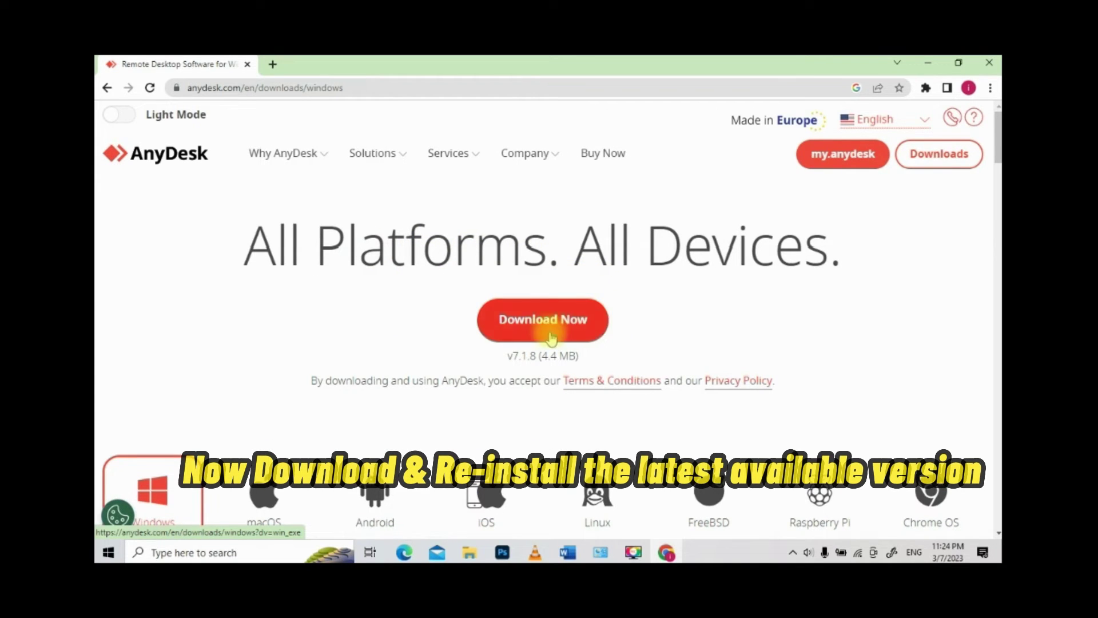
- Download AnyDesk.exe v7.1.8 to Downloads\Programs through IDM, then close Chrome
{"action": "left_click", "coordinate": [572, 322]}
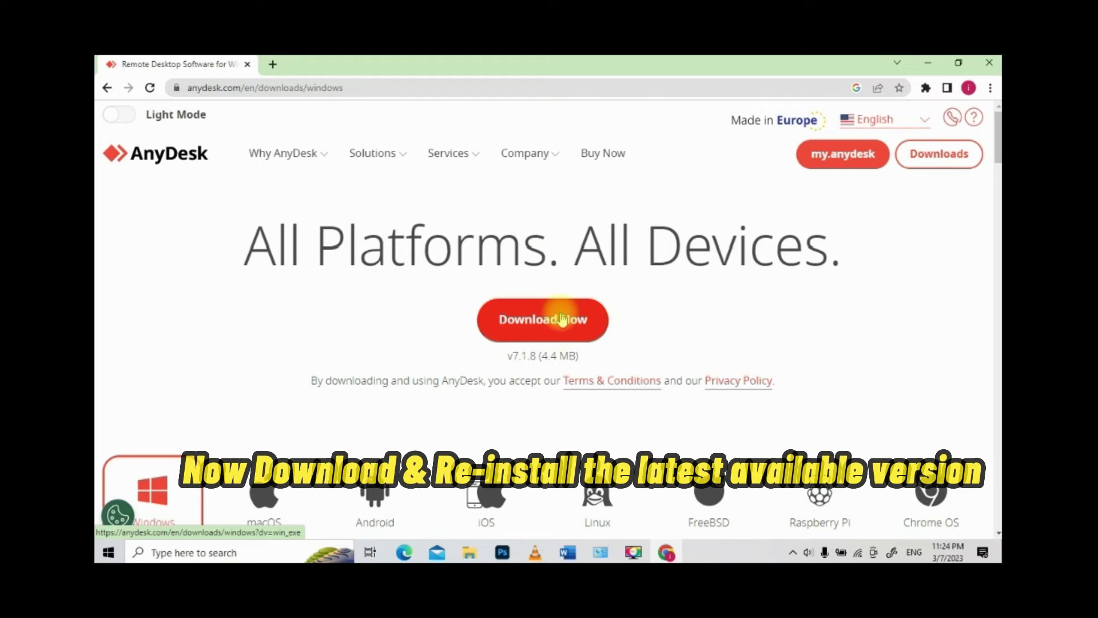
{"action": "left_click", "coordinate": [562, 321]}
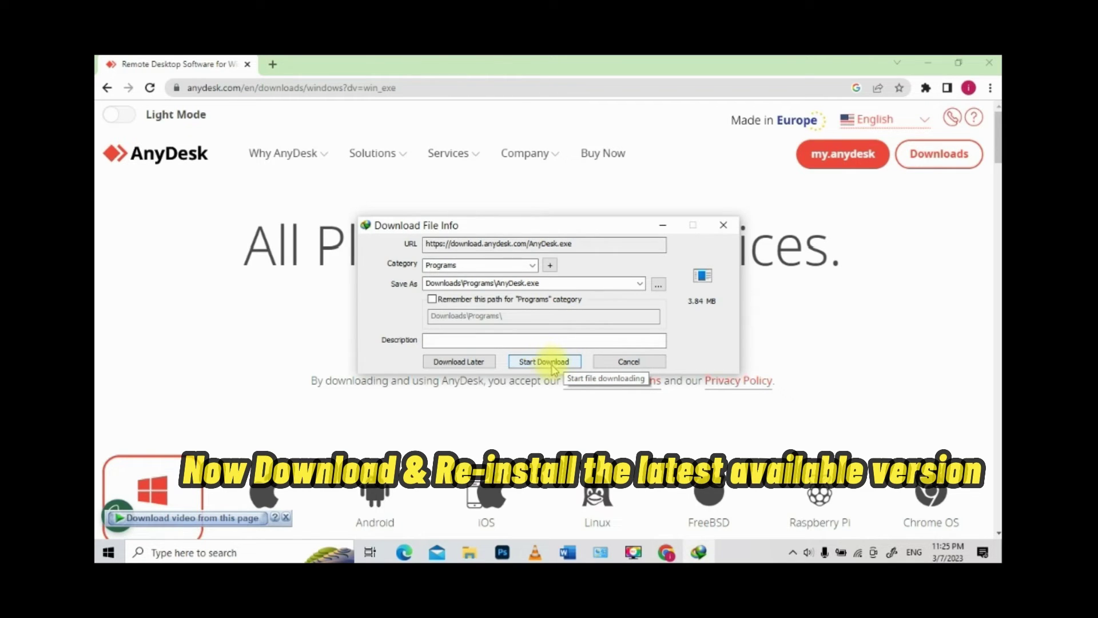
{"action": "left_click", "coordinate": [553, 364]}
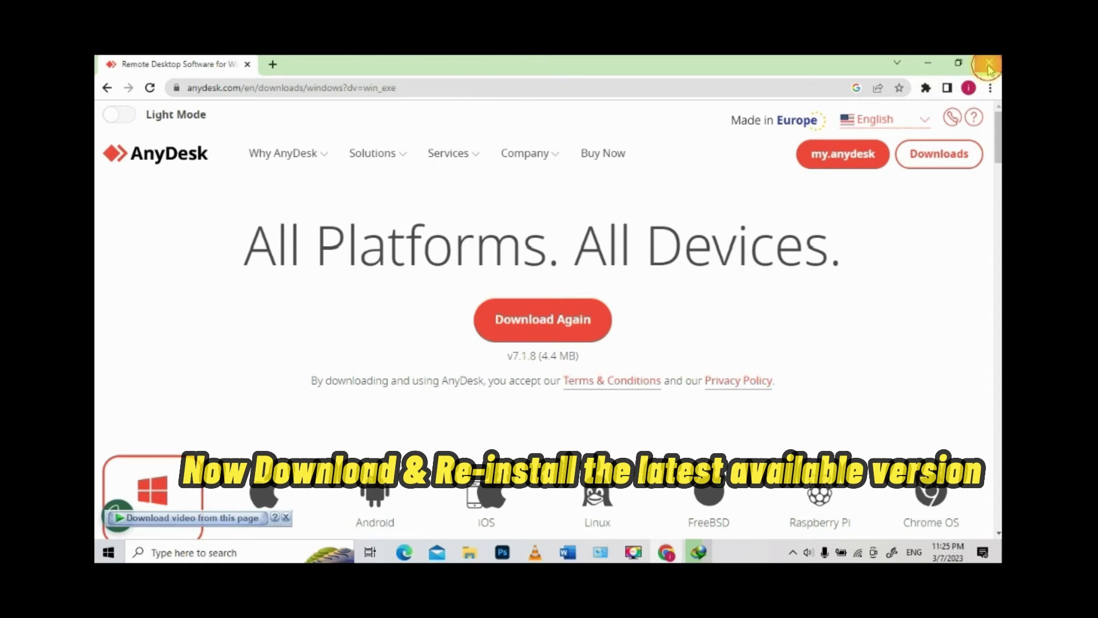
{"action": "left_click", "coordinate": [990, 66]}
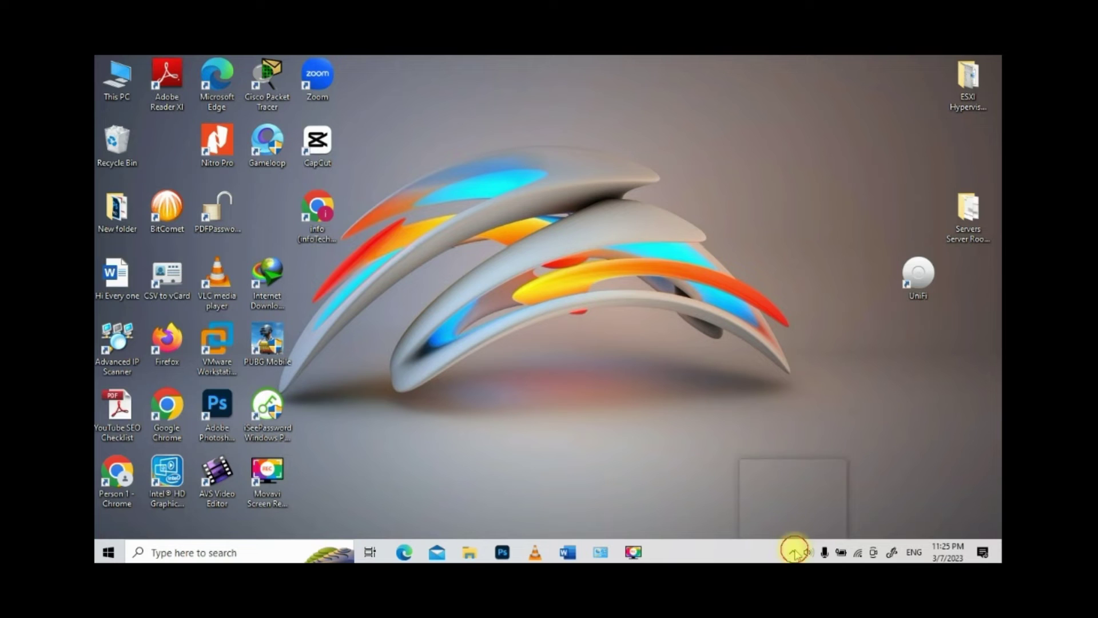
- From IDM's download list, open the Downloads\Programs folder containing AnyDesk.exe, then bring IDM forward
{"action": "double_click", "coordinate": [753, 524]}
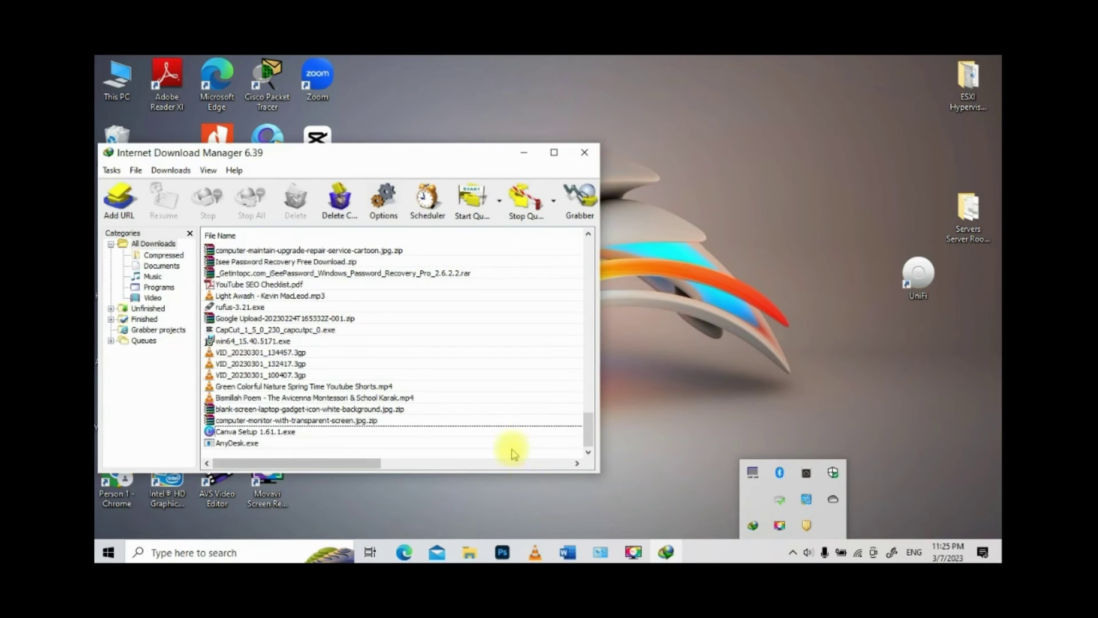
{"action": "left_click", "coordinate": [248, 445]}
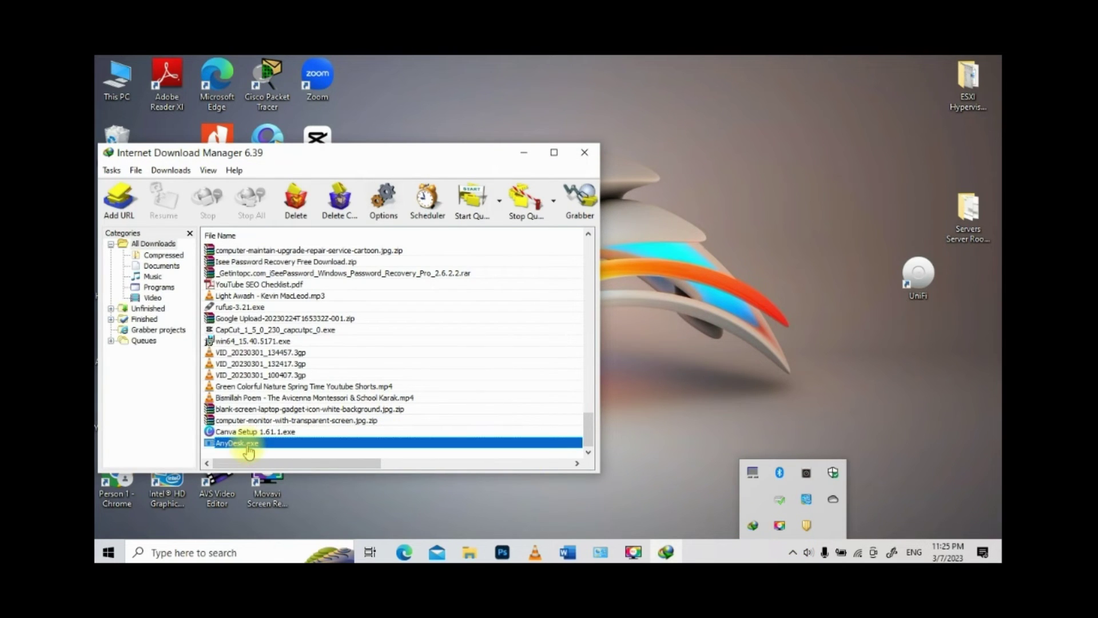
{"action": "right_click", "coordinate": [249, 445]}
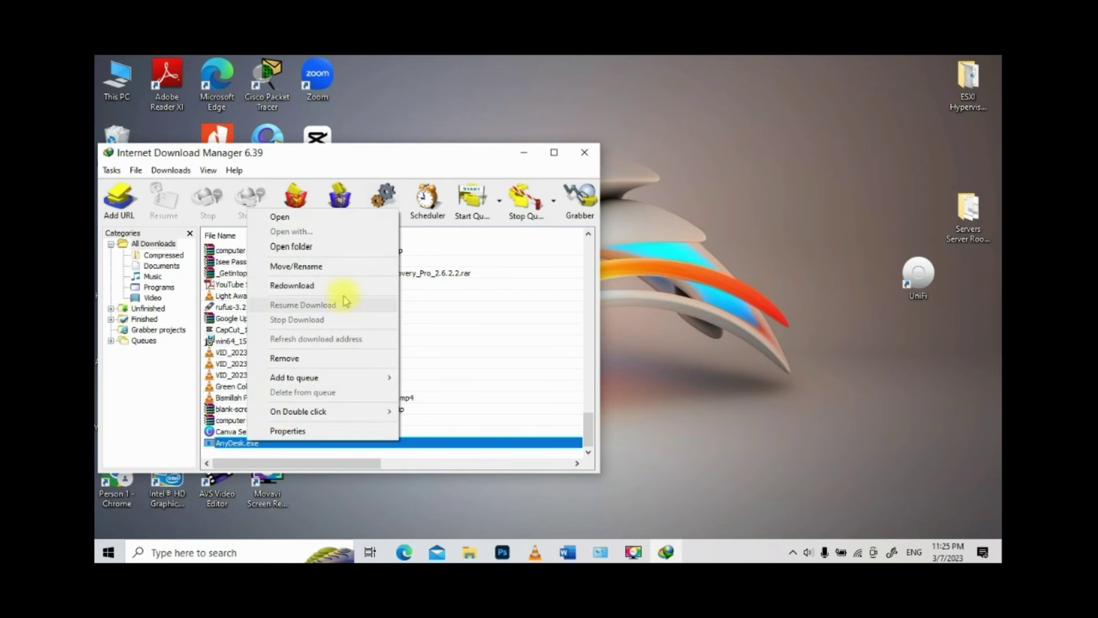
{"action": "left_click", "coordinate": [324, 249]}
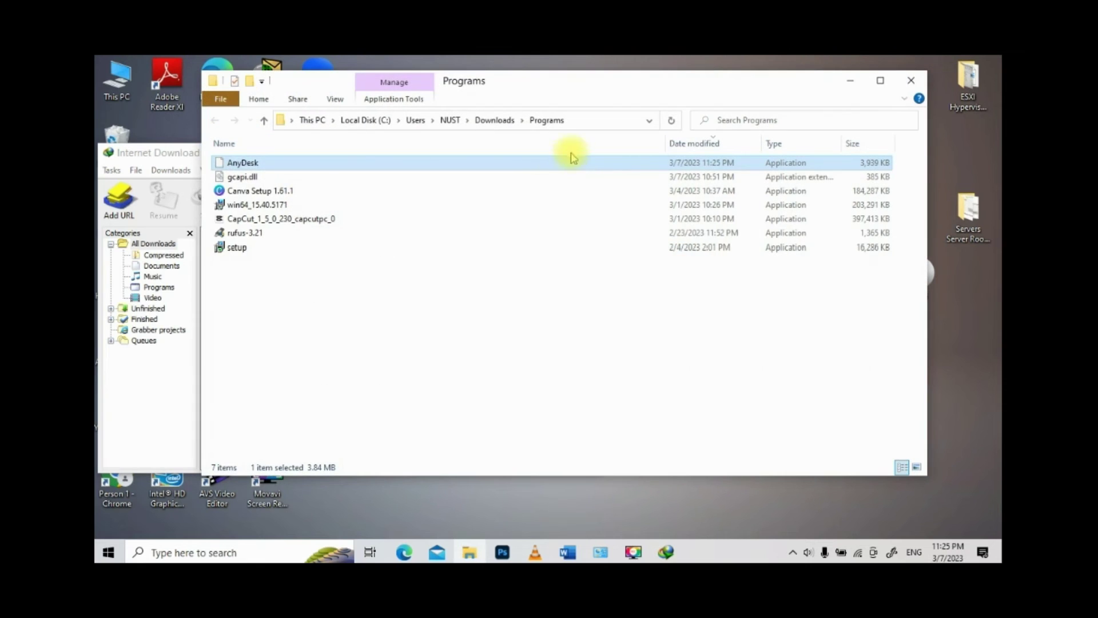
{"action": "left_click", "coordinate": [182, 149]}
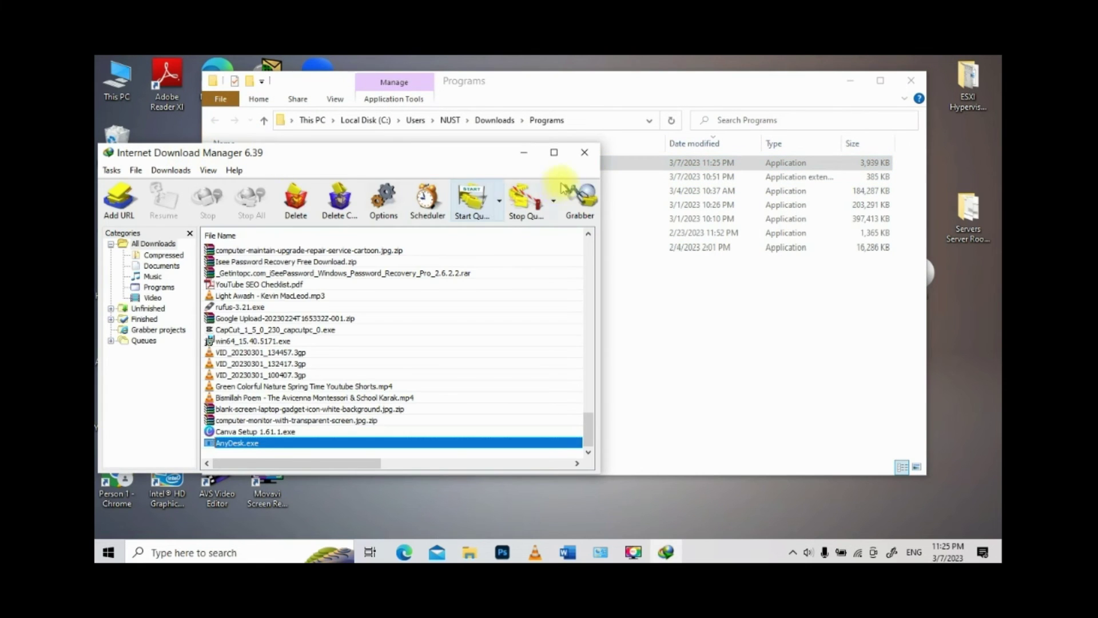
- Close IDM, run the AnyDesk installer in Downloads\Programs as administrator, and minimise Explorer
{"action": "left_click", "coordinate": [588, 150]}
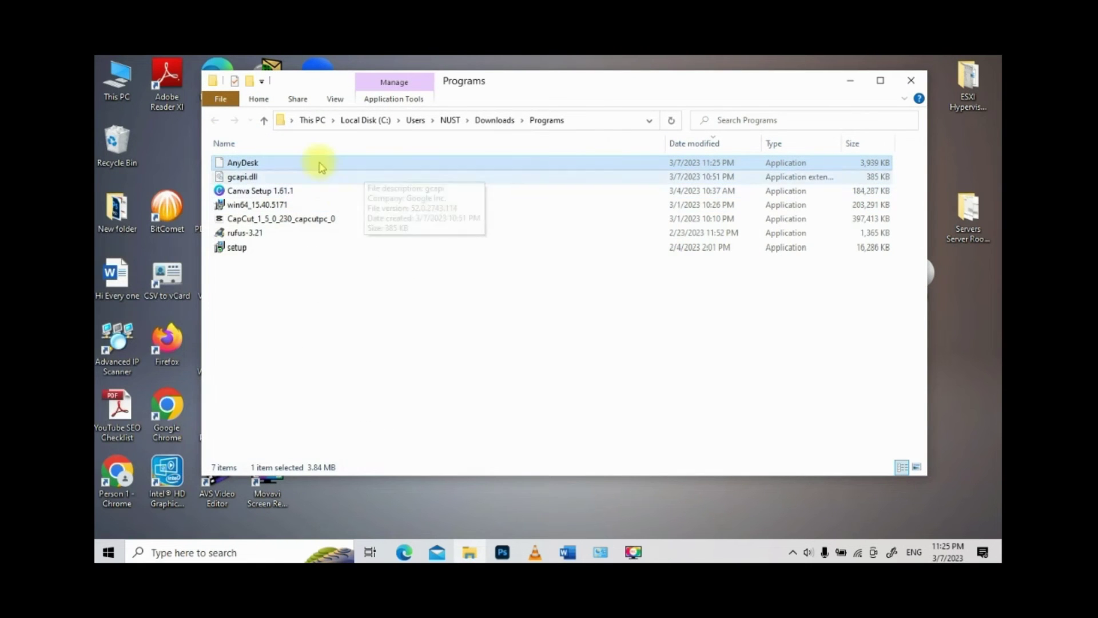
{"action": "left_click", "coordinate": [257, 177]}
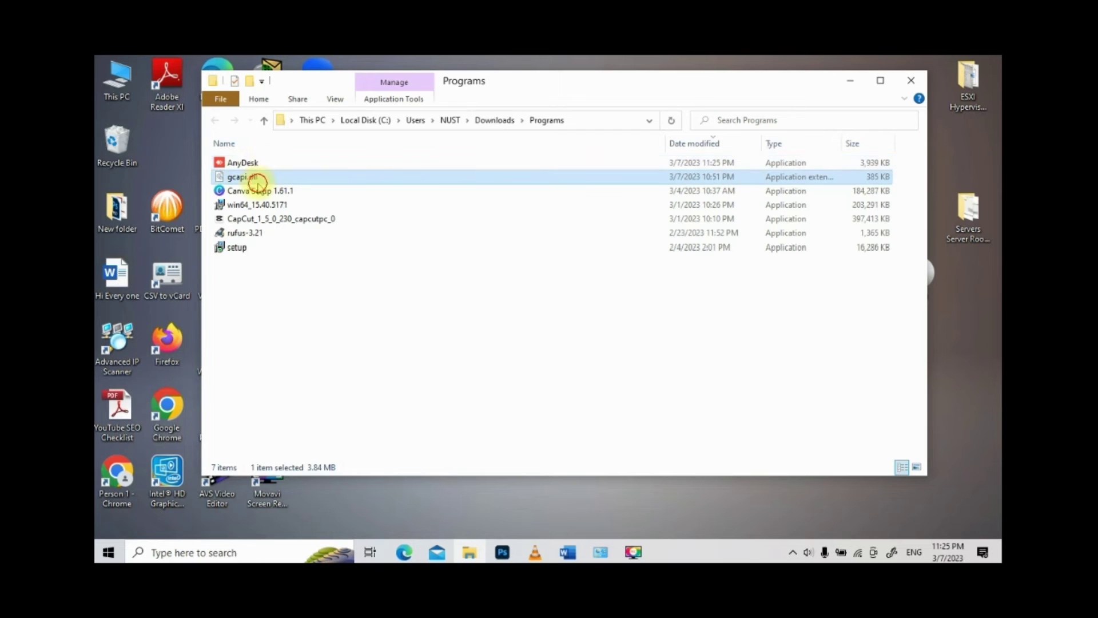
{"action": "left_click", "coordinate": [255, 163]}
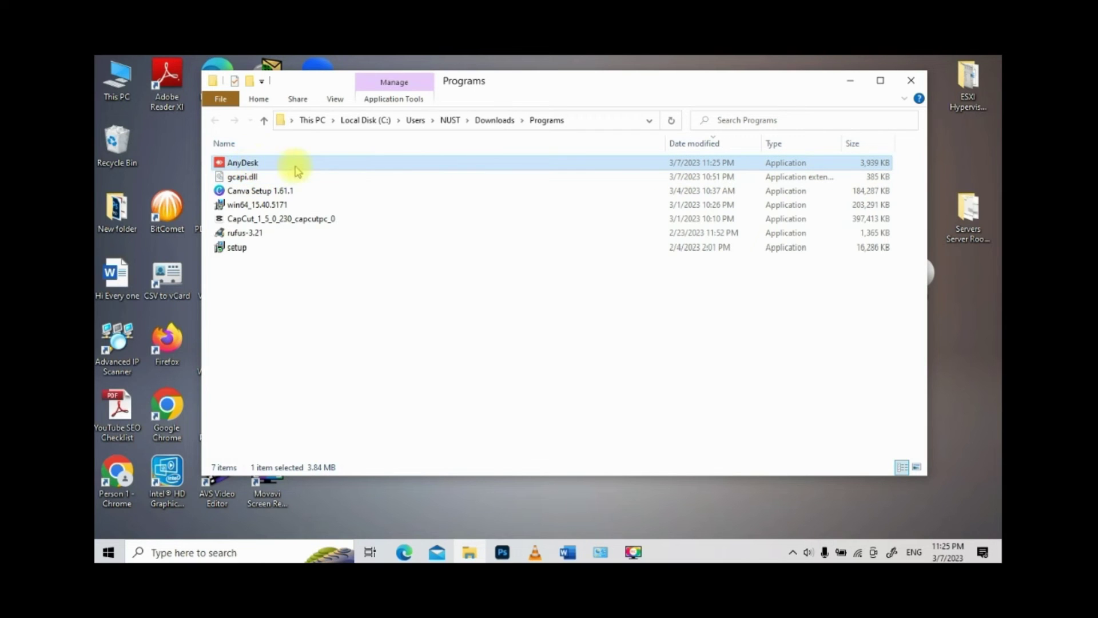
{"action": "right_click", "coordinate": [248, 160]}
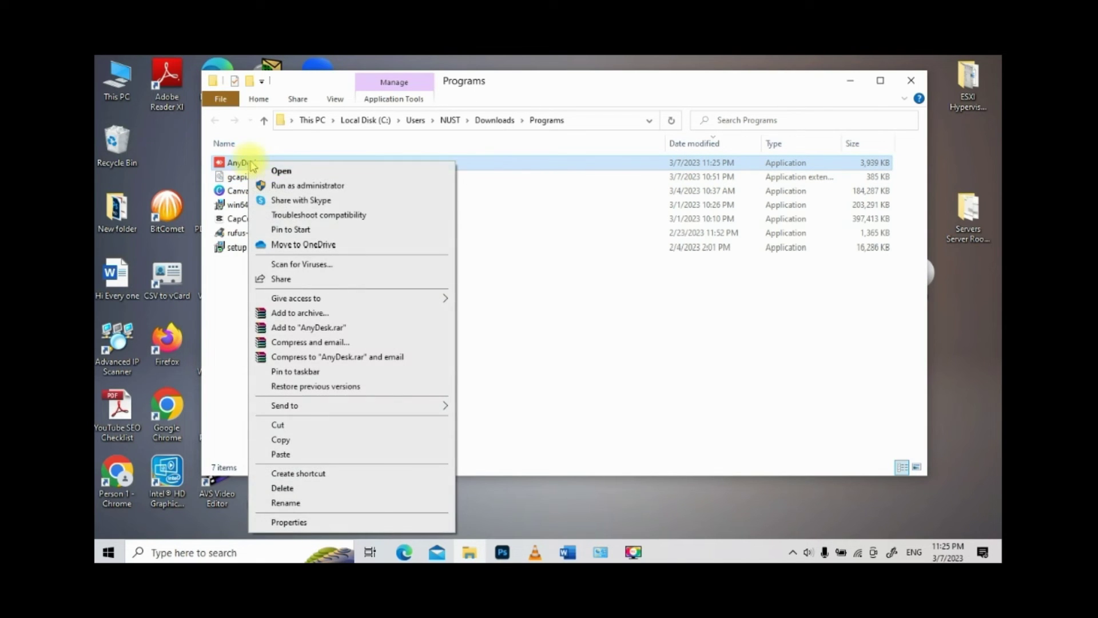
{"action": "left_click", "coordinate": [309, 185]}
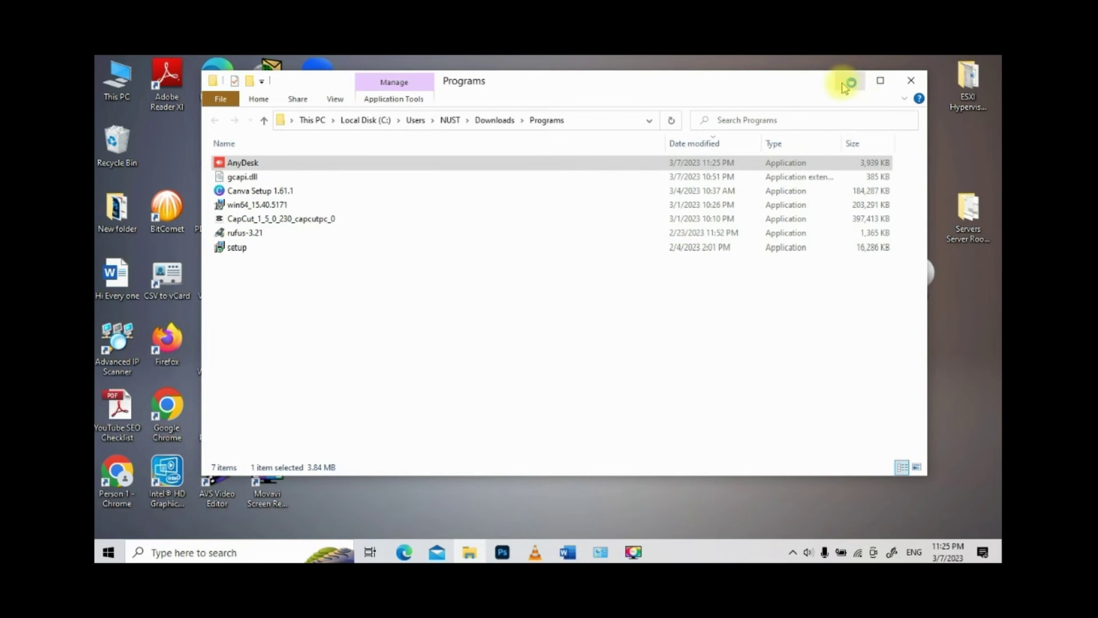
{"action": "left_click", "coordinate": [844, 86]}
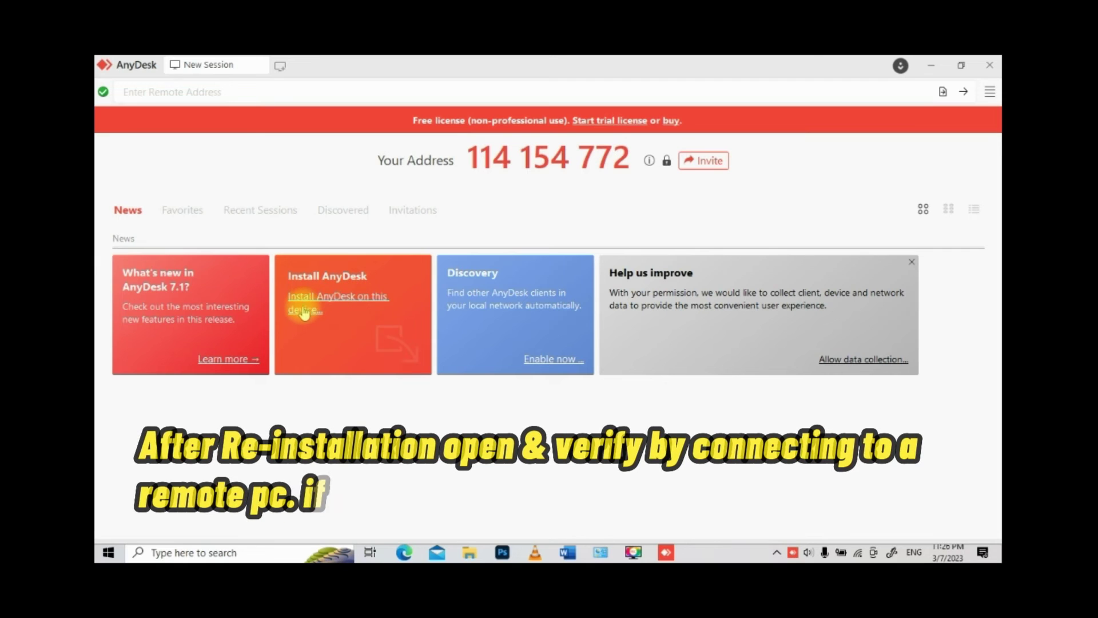
- Install AnyDesk into C:\Program Files (x86)\AnyDesk with Accept & Install, then close the Version 7.1 window
{"action": "left_click", "coordinate": [304, 311]}
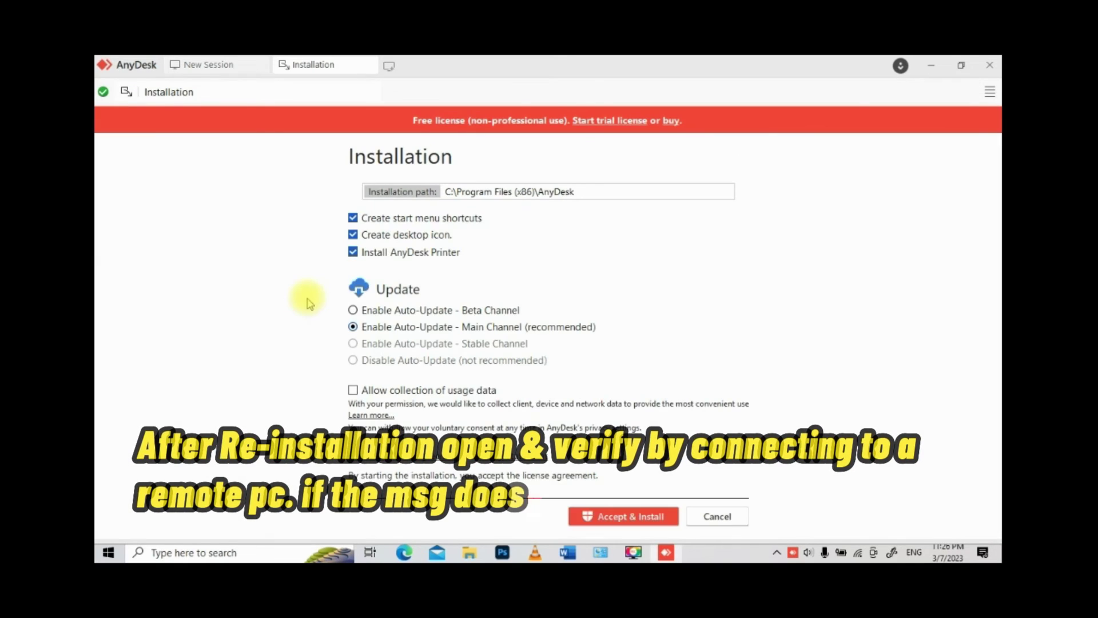
{"action": "left_click", "coordinate": [623, 518]}
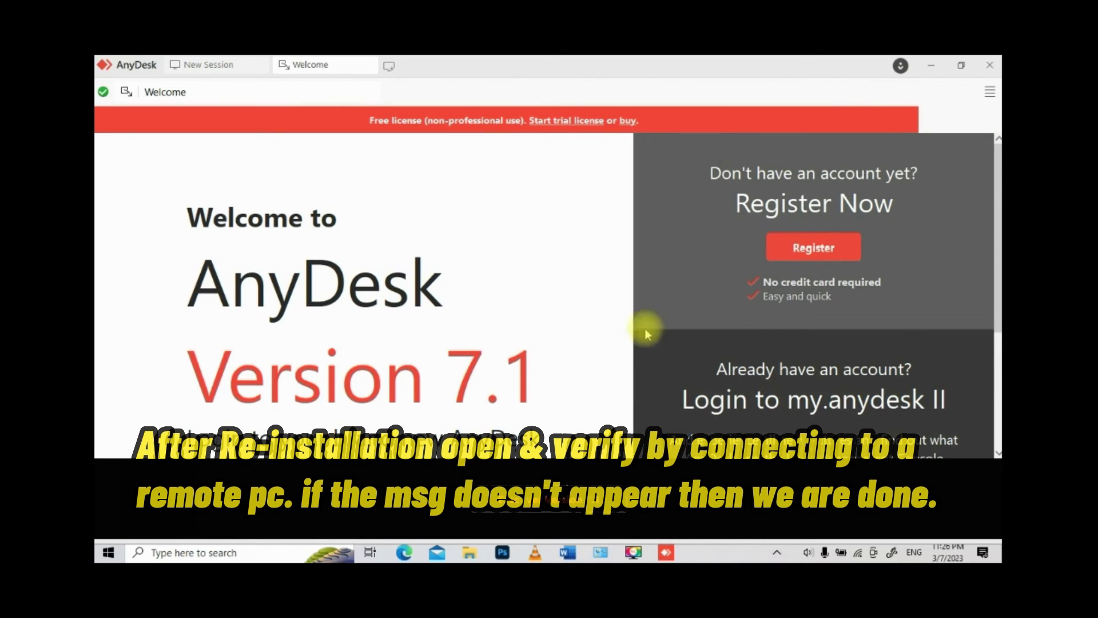
{"action": "left_click", "coordinate": [993, 67]}
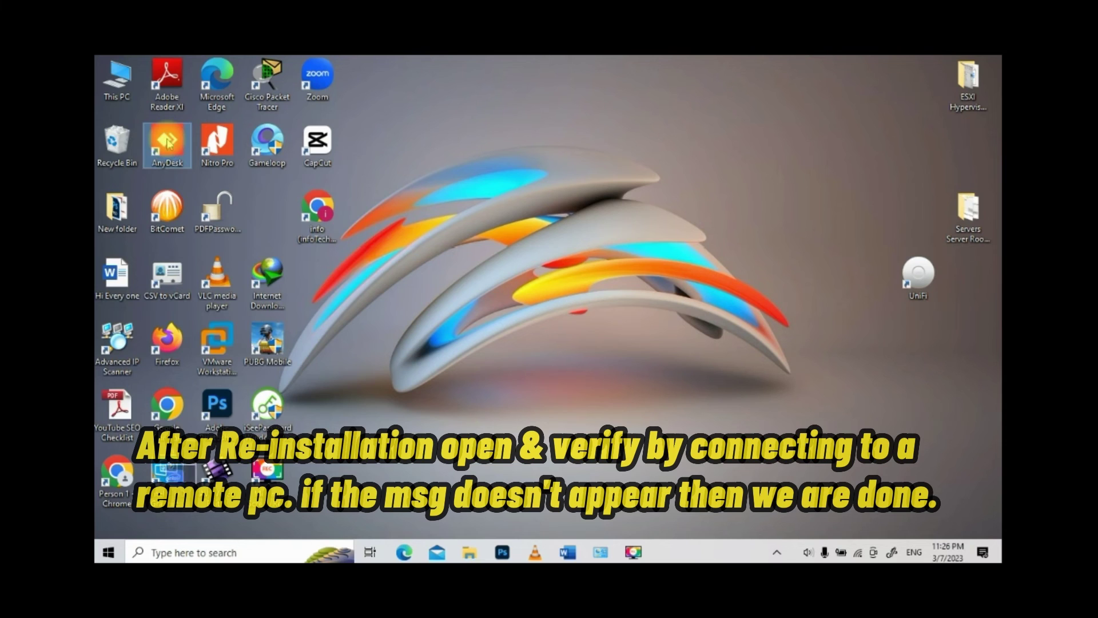
- Launch AnyDesk from its desktop shortcut and enter the remote desk's ID in the address field
{"action": "right_click", "coordinate": [169, 143]}
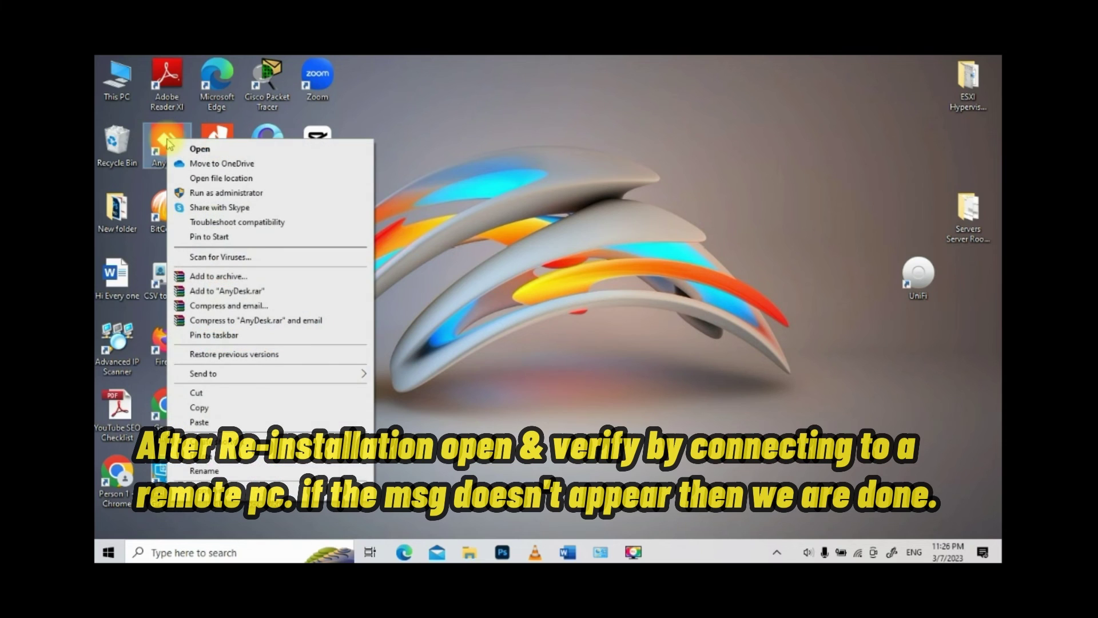
{"action": "left_click", "coordinate": [239, 154]}
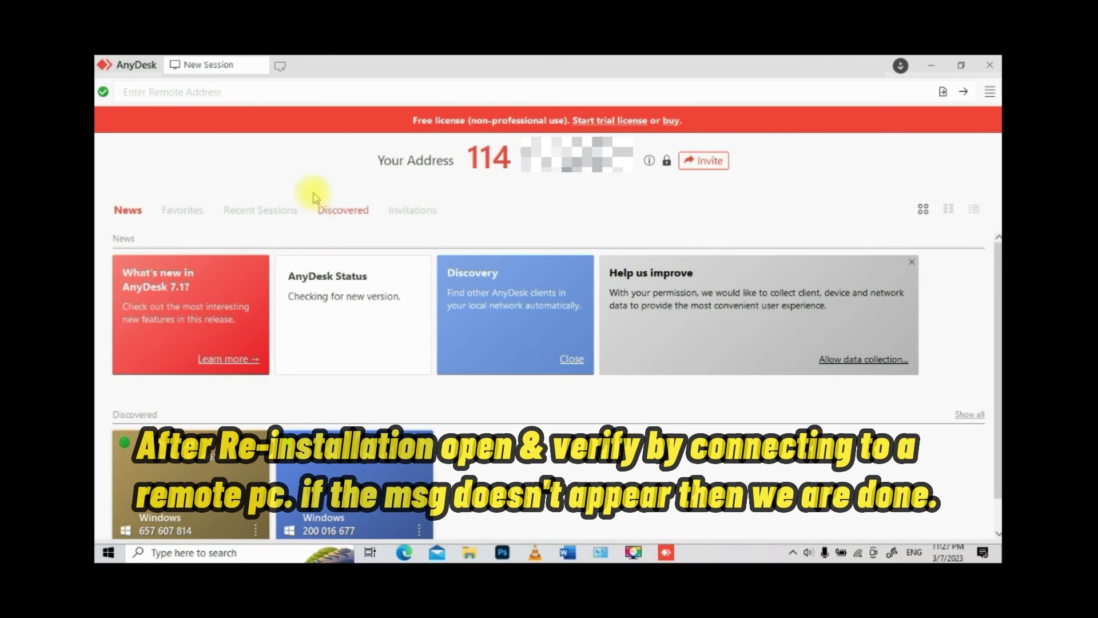
{"action": "left_click", "coordinate": [319, 90]}
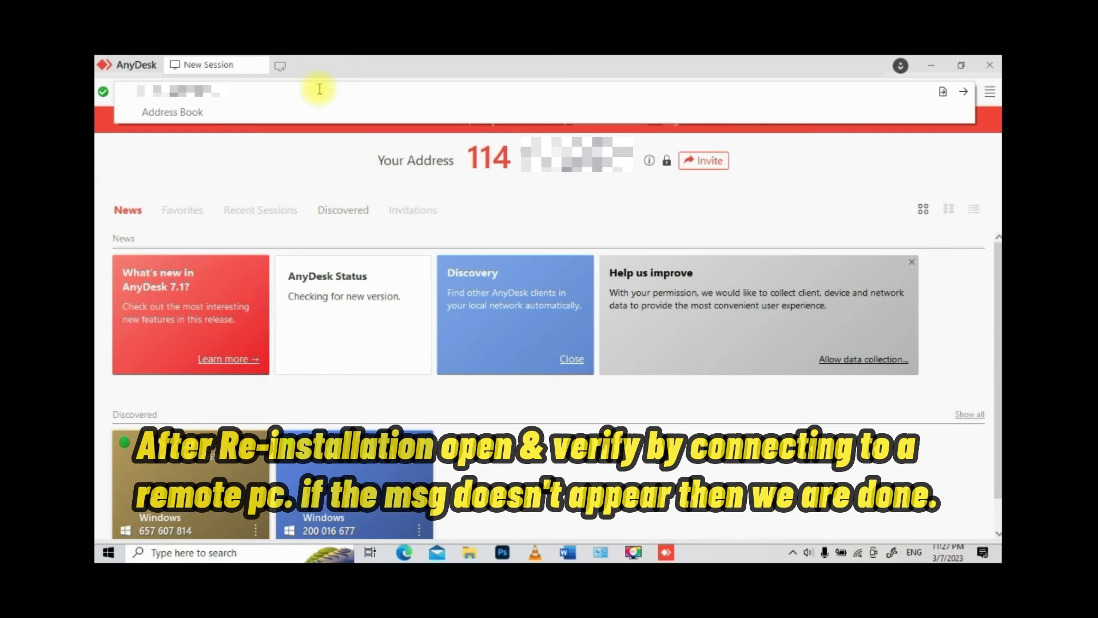
{"action": "type", "text": "519"}
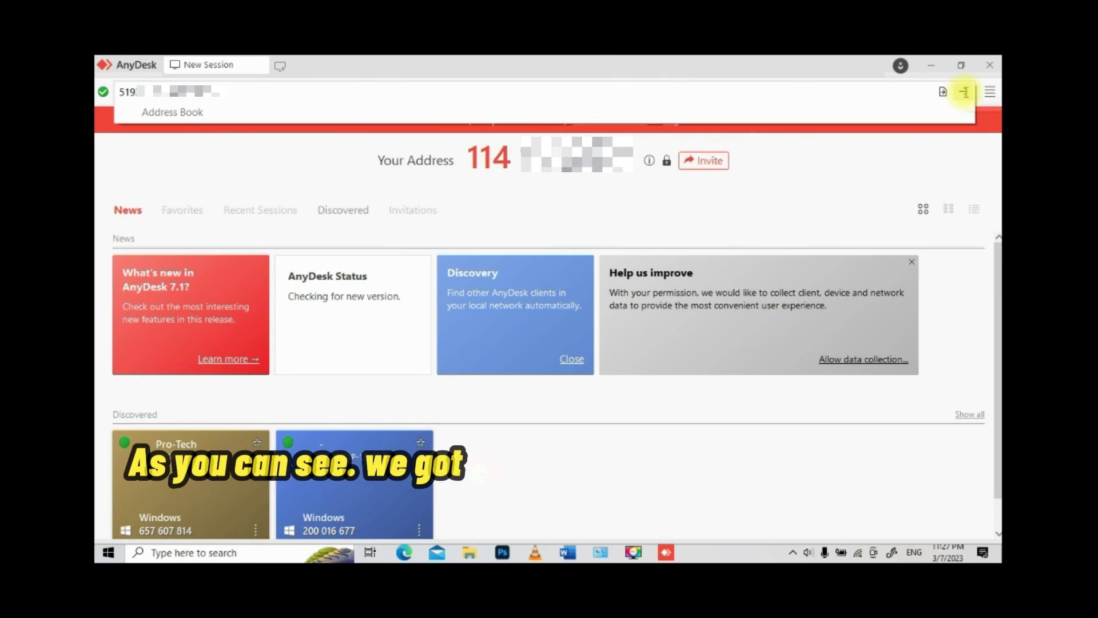
- Connect to the entered remote desk and select the password field in the Authorization dialog
{"action": "left_click", "coordinate": [965, 93]}
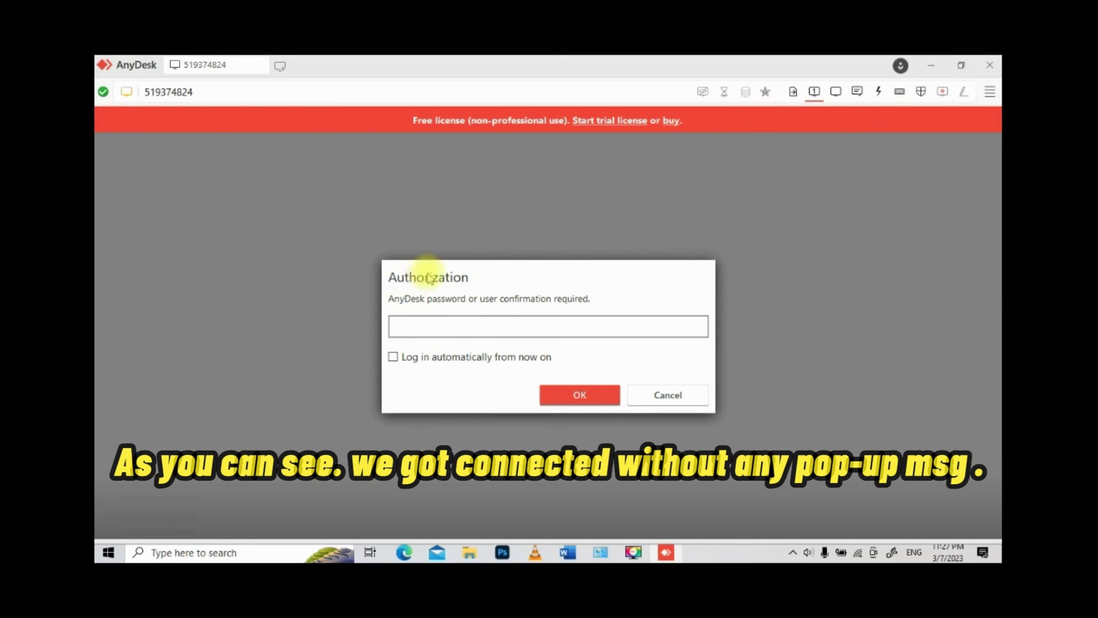
{"action": "left_click", "coordinate": [388, 334]}
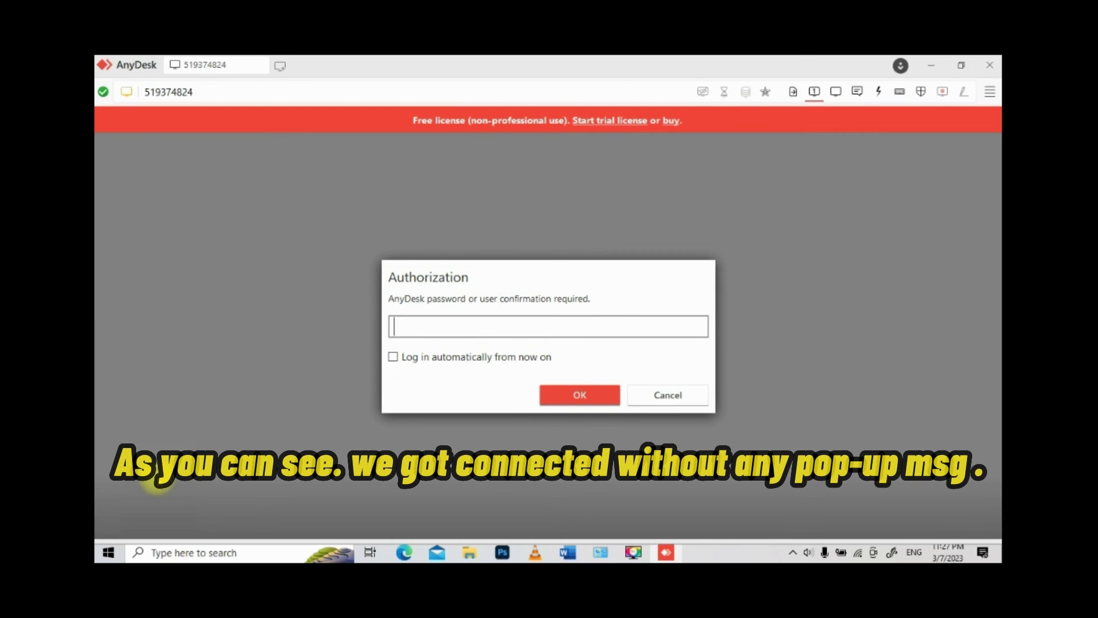